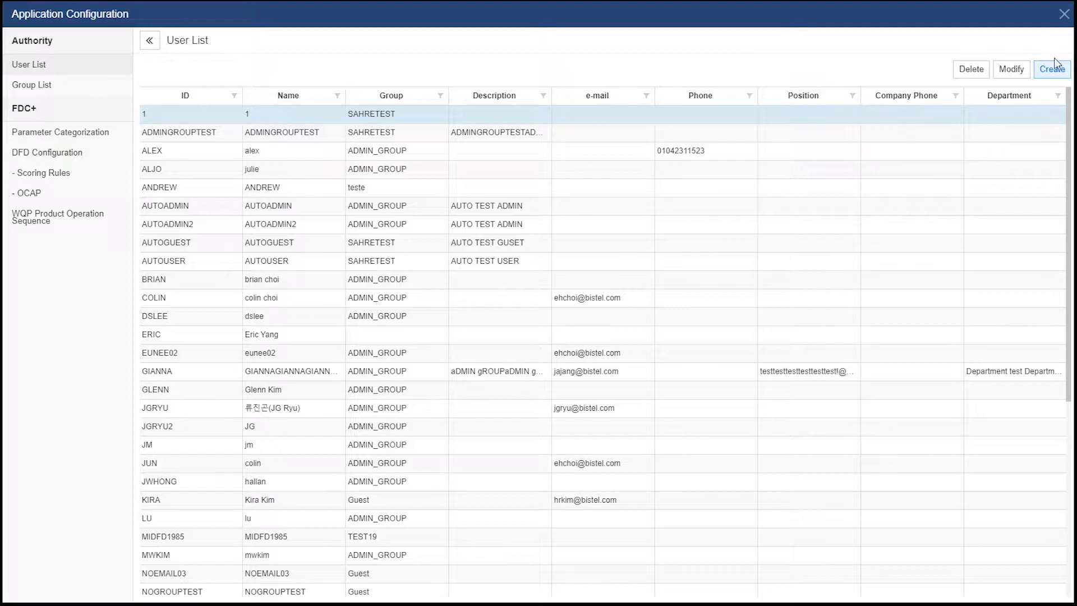
Start a new user account and enter its user ID and the person's full name
left_click(1055, 70)
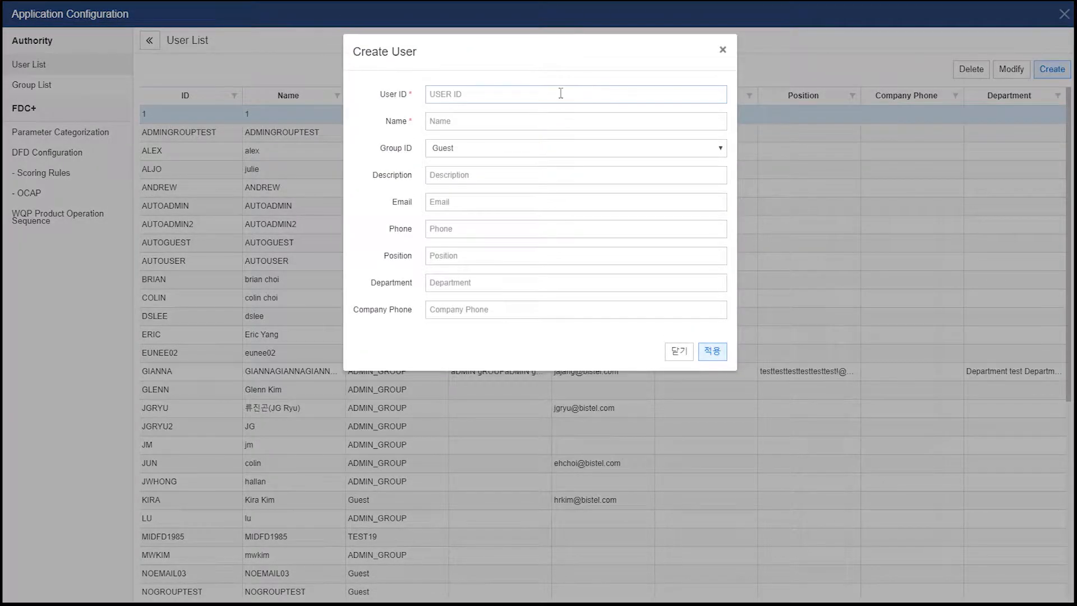
left_click(557, 93)
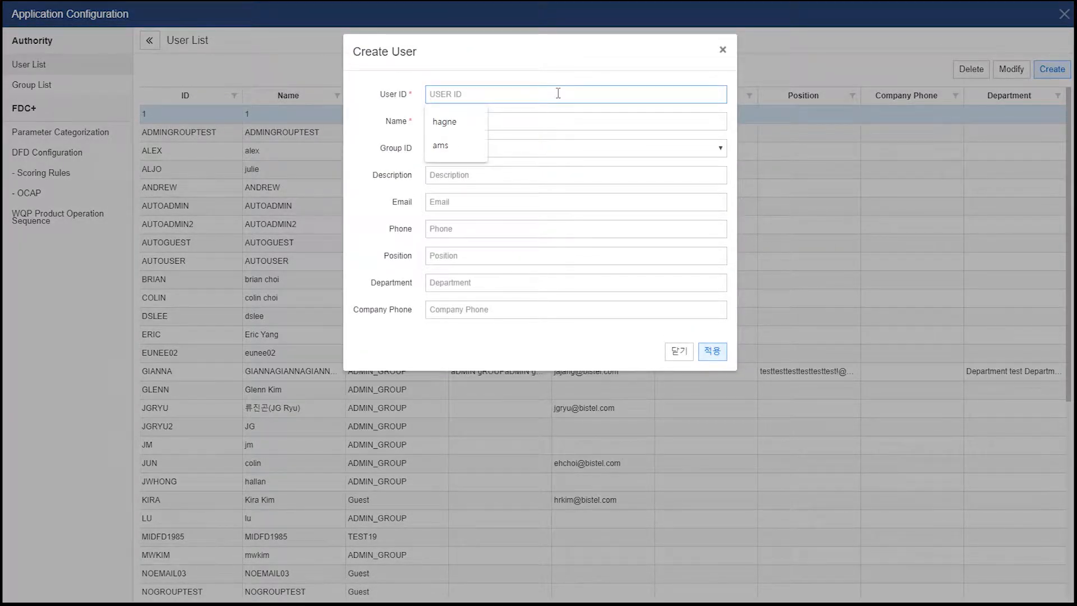
type("SANN2")
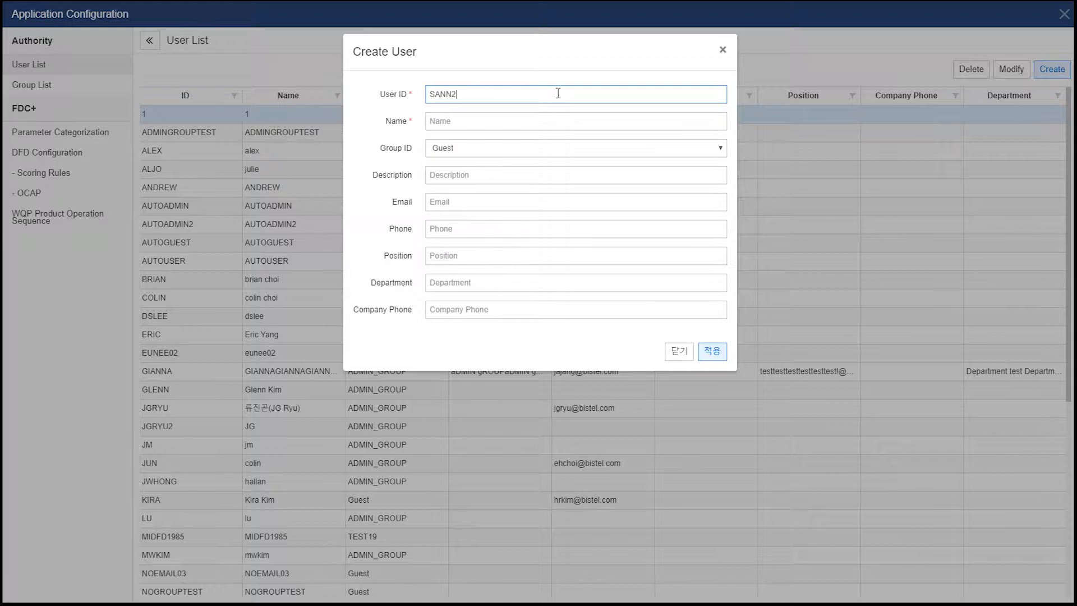
key("Tab")
type("sa")
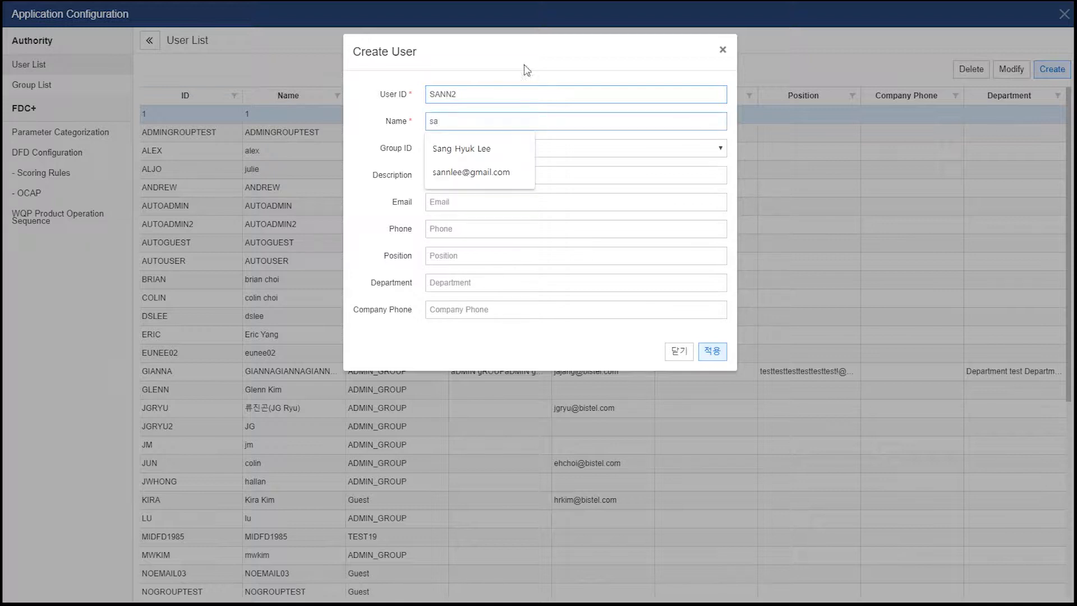
left_click(500, 157)
Put the user in ADMIN_GROUP, fill in the user's e-mail address, and save the account
left_click(500, 150)
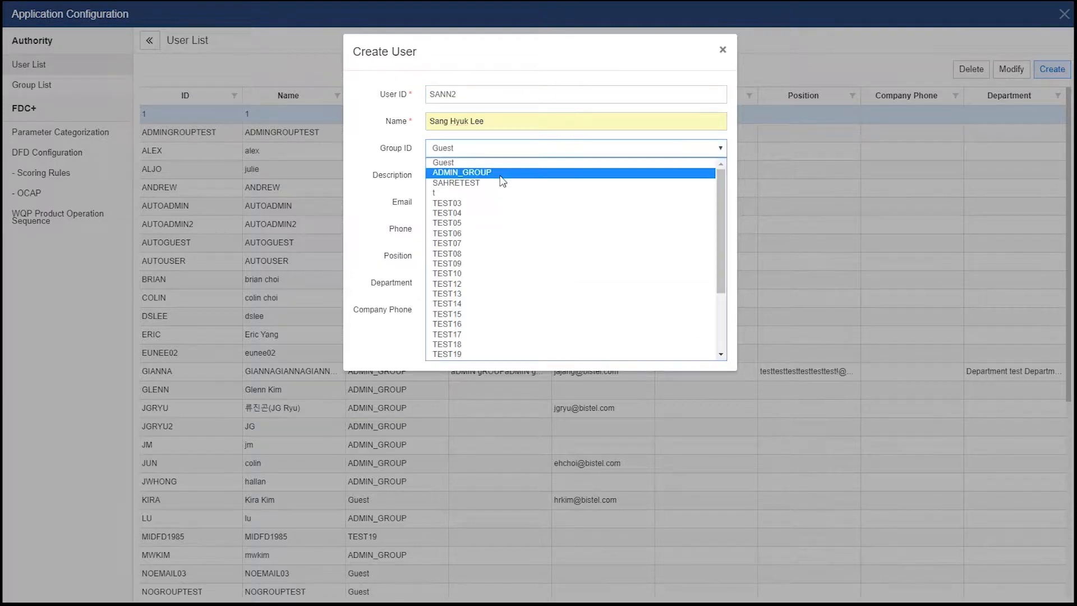
left_click(500, 174)
left_click(488, 203)
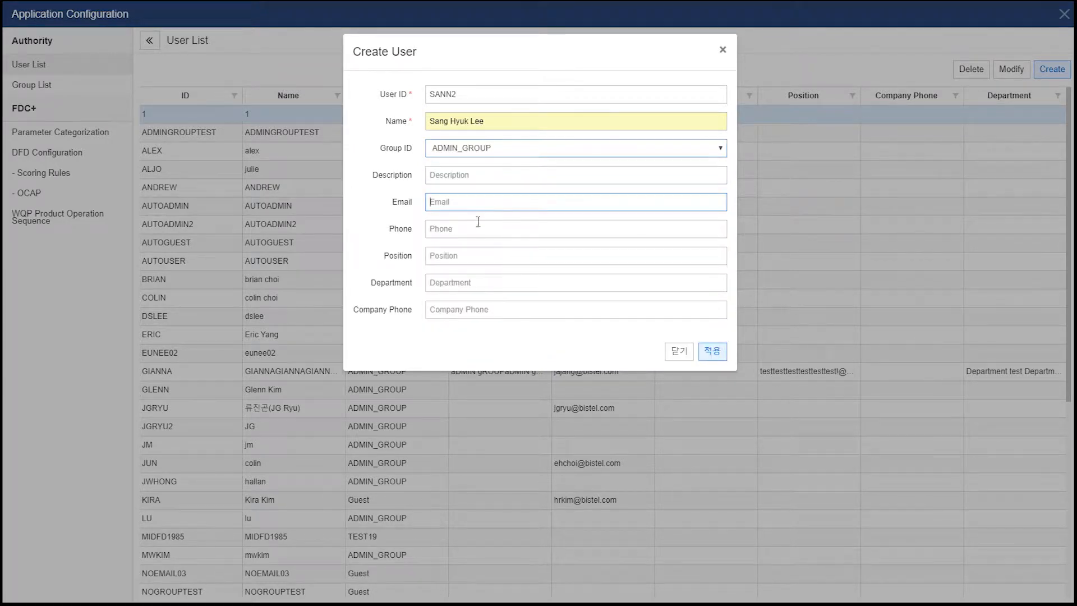
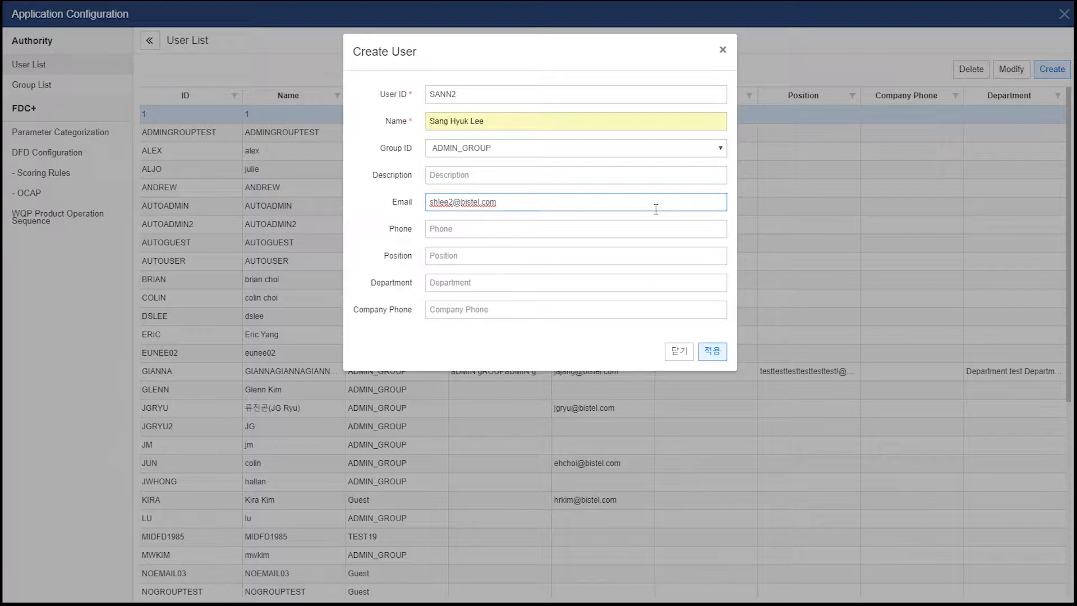
left_click(714, 354)
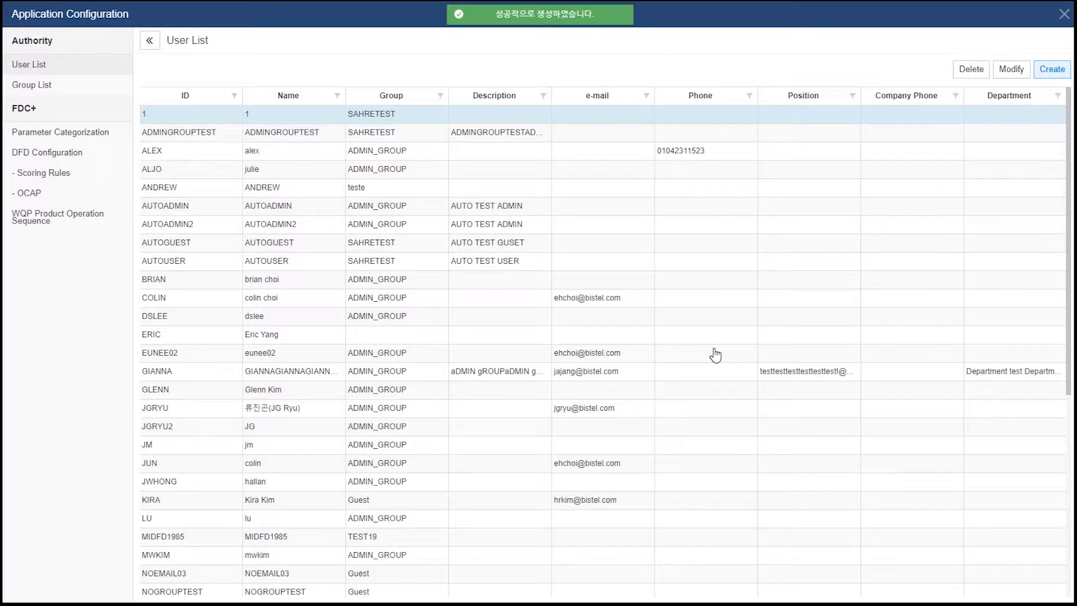
Close the configuration window and log out of the current account
left_click(1062, 15)
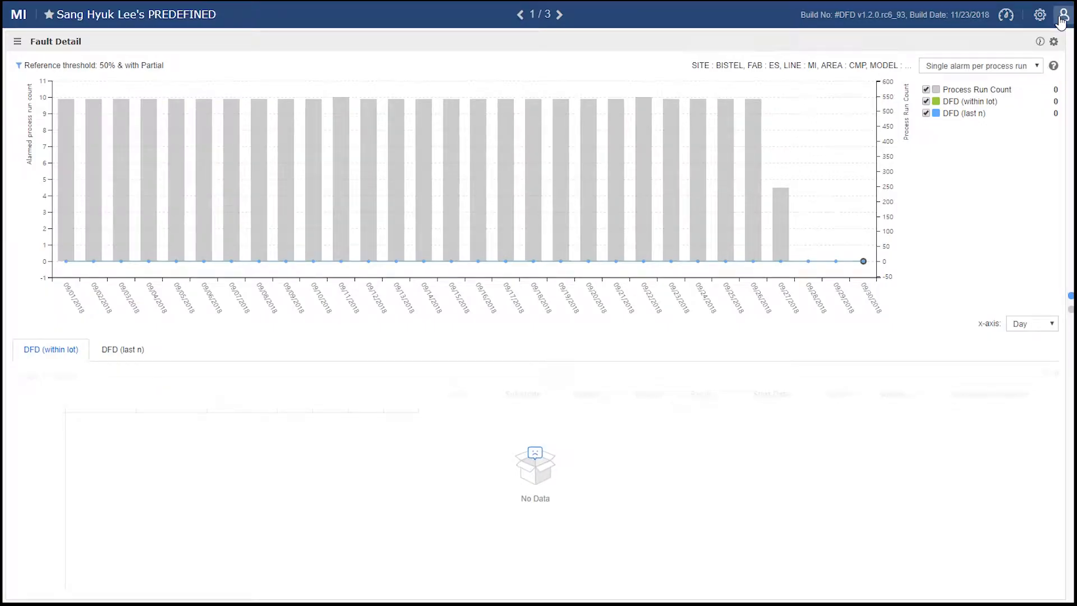
left_click(1060, 20)
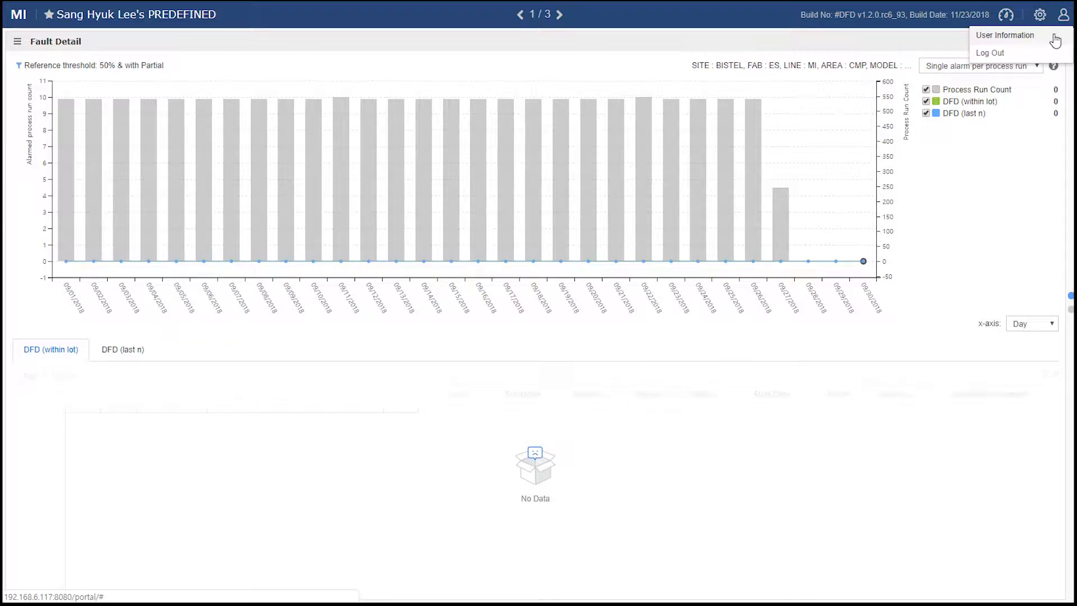
left_click(1047, 56)
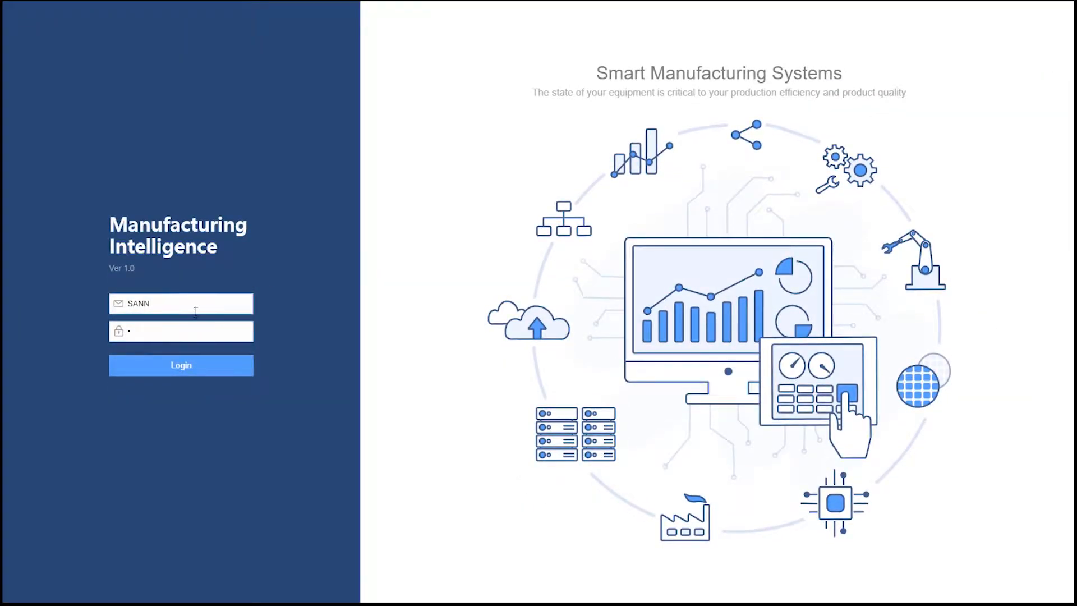
Sign in with the new user's ID and dismiss the empty new-user form
left_click(196, 310)
type("2")
left_click(196, 324)
left_click(307, 285)
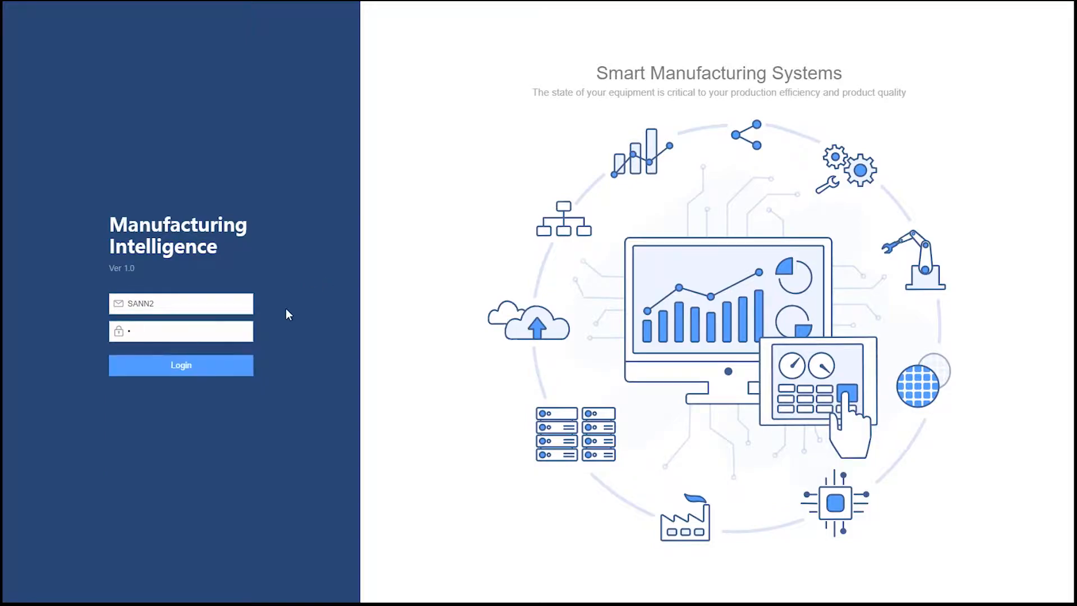
left_click(215, 367)
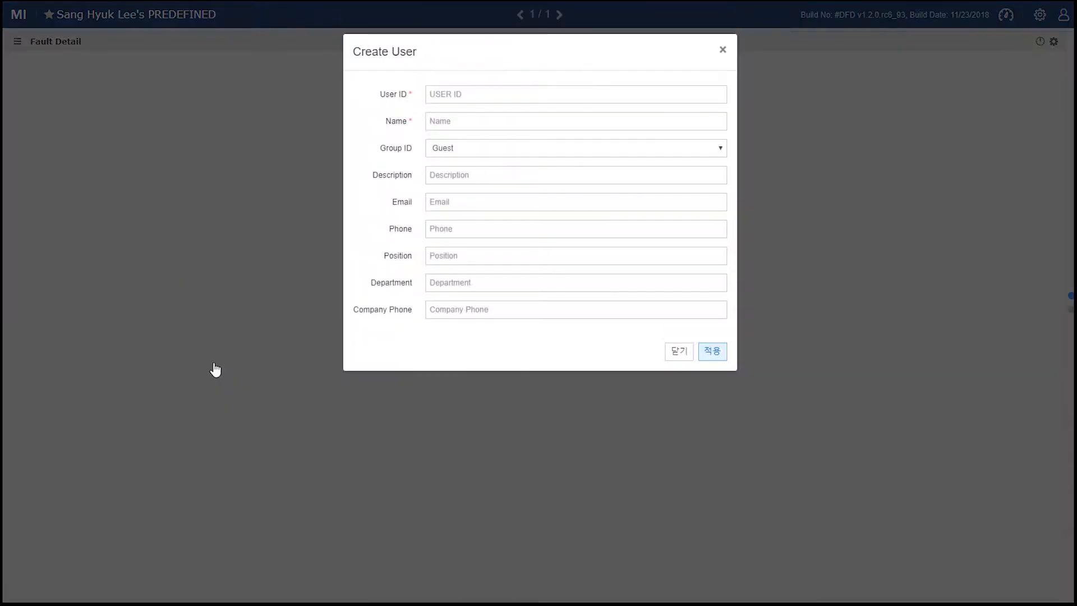
left_click(679, 354)
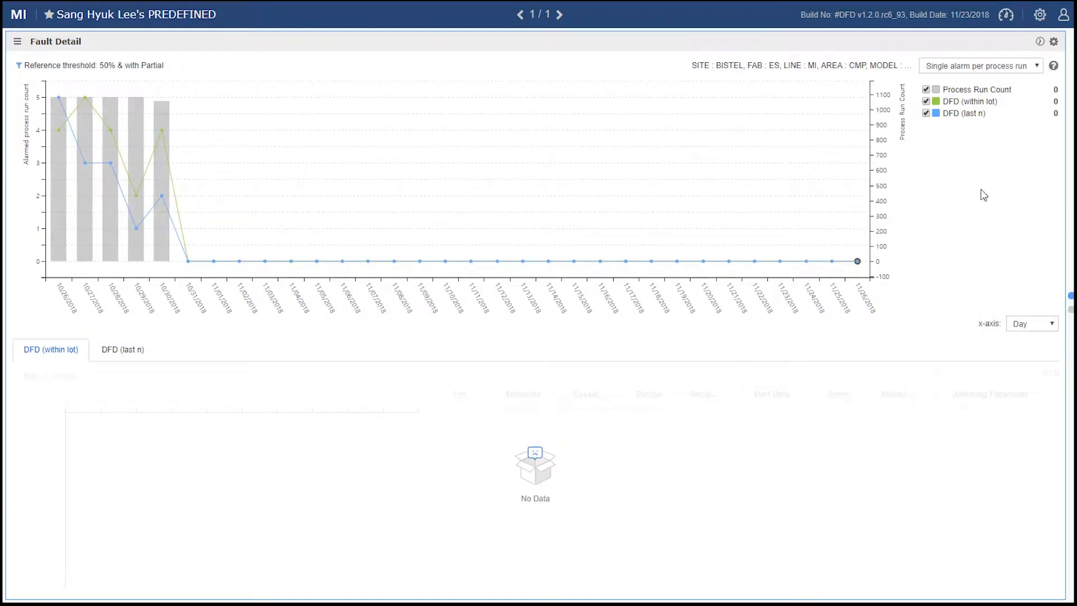
left_click(1063, 17)
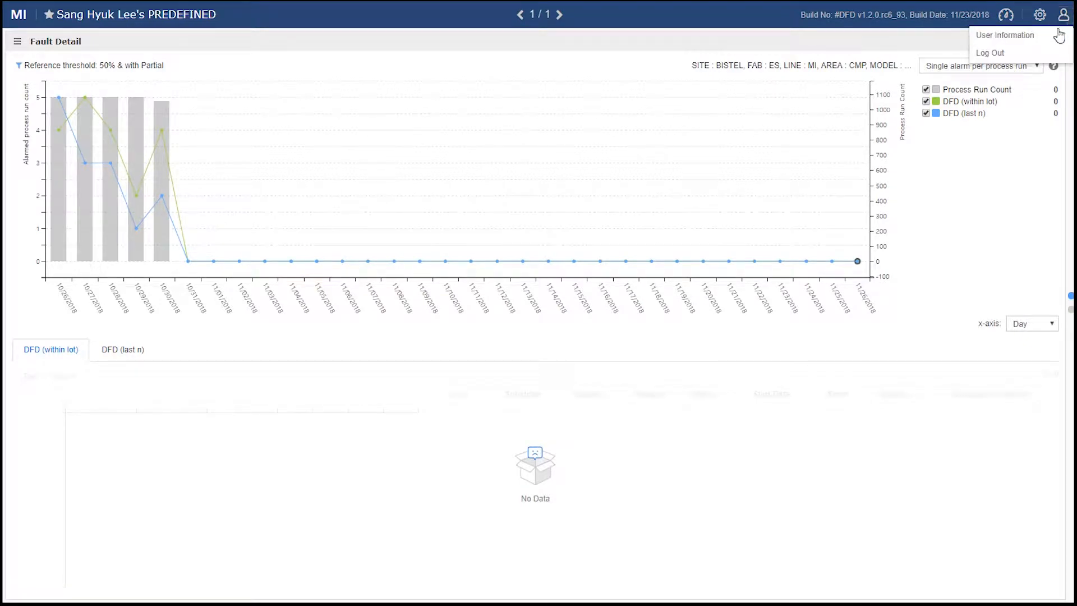
In User Information, enter the current password and a new password, confirm the change, and close the window
left_click(1061, 34)
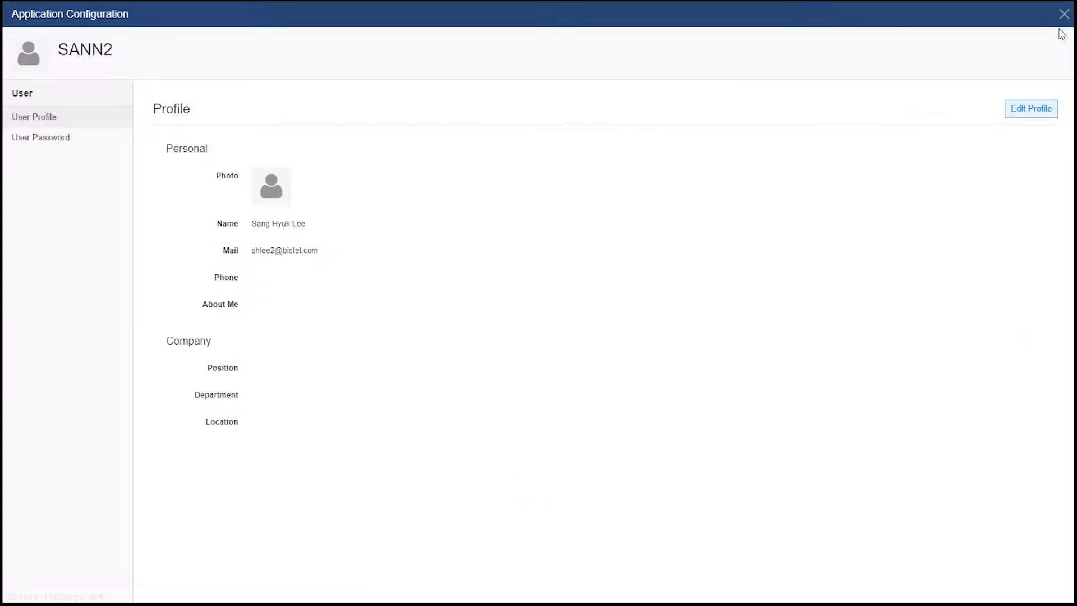
left_click(74, 143)
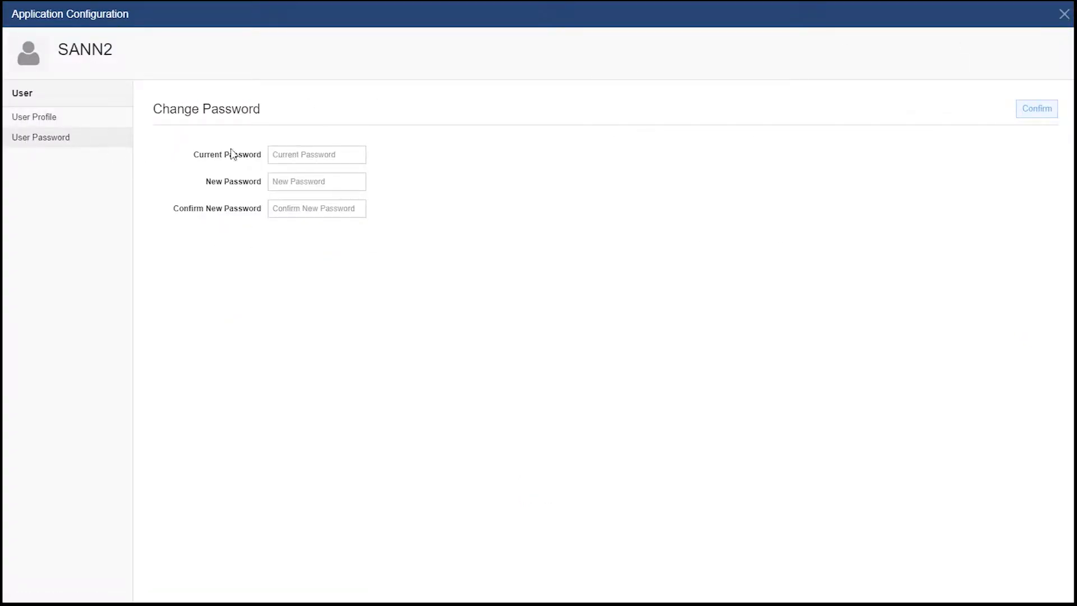
left_click(294, 154)
type("1")
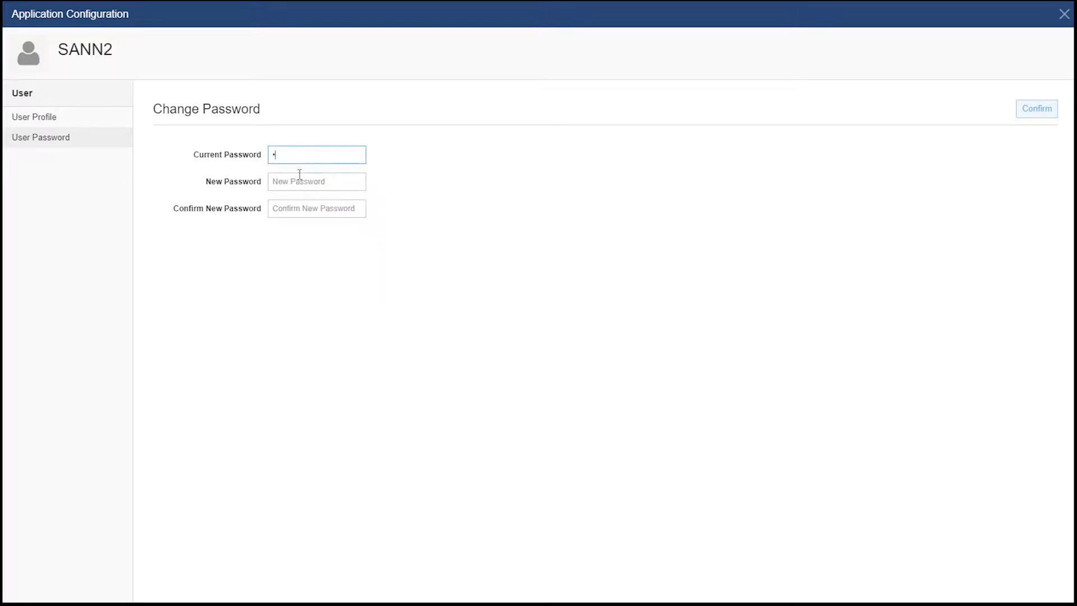
left_click(300, 180)
left_click(300, 179)
type("123")
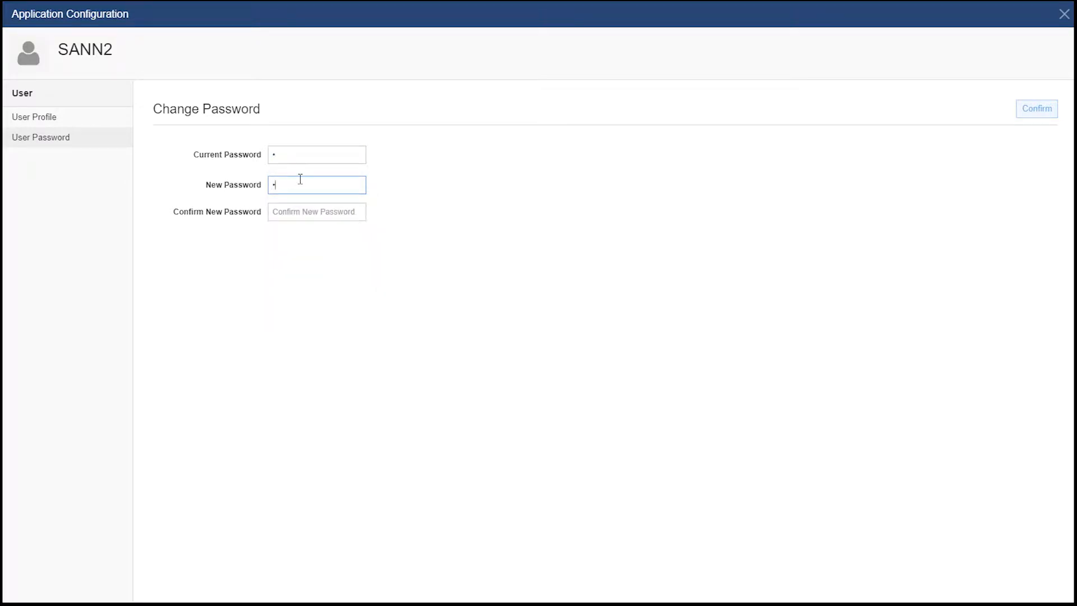
type("4")
left_click(293, 211)
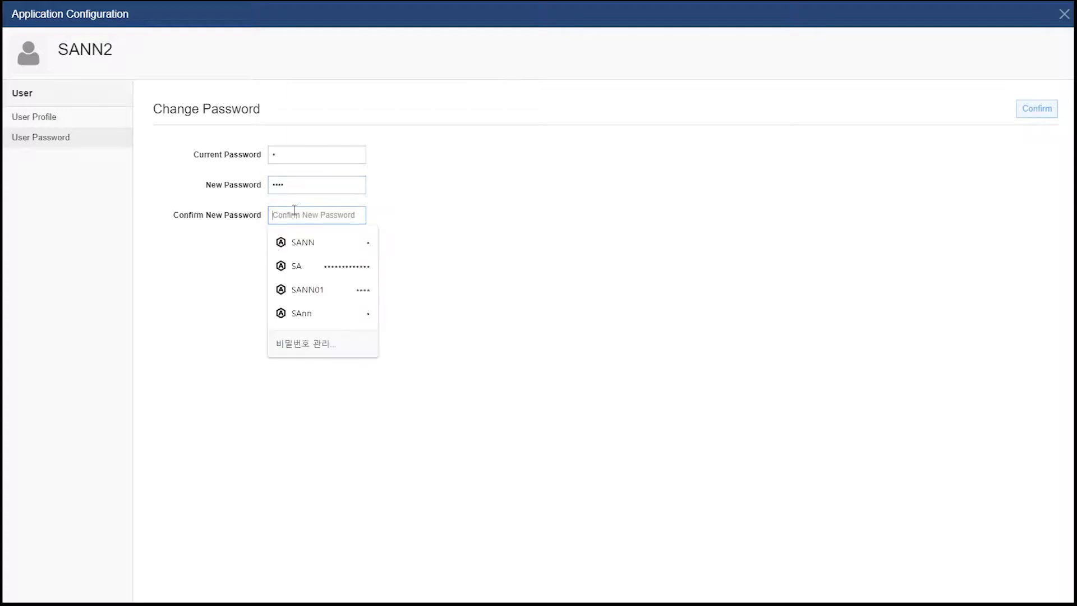
type("1234")
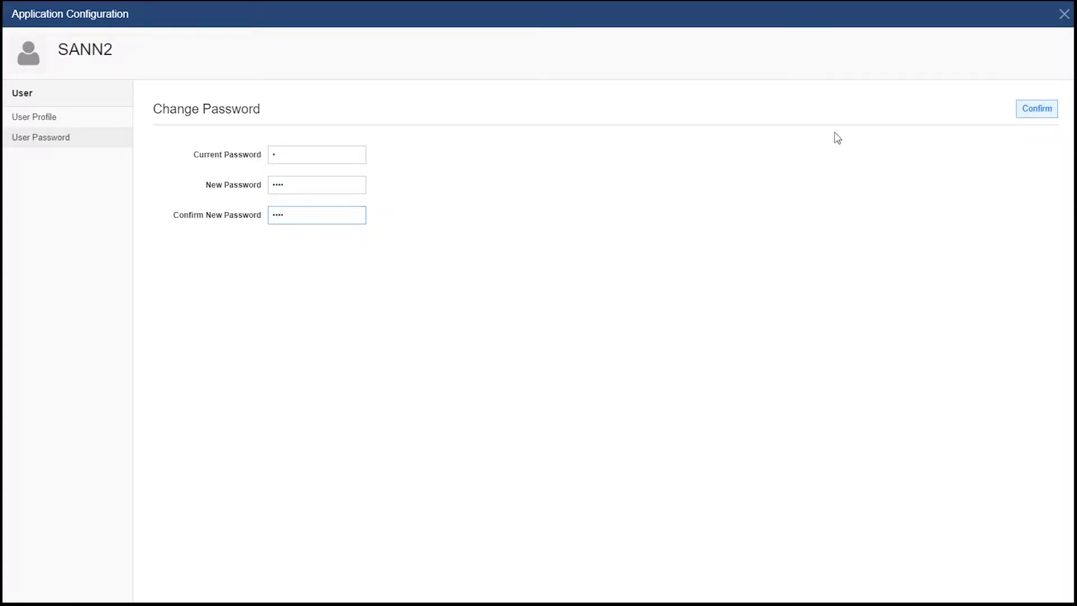
left_click(1040, 112)
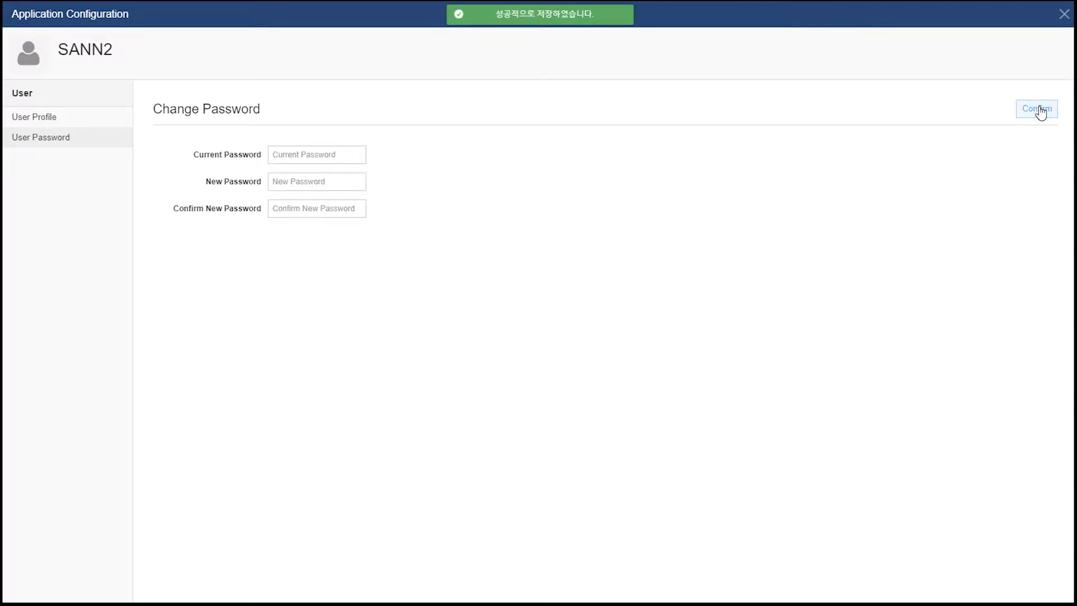
left_click(1063, 15)
left_click(1063, 16)
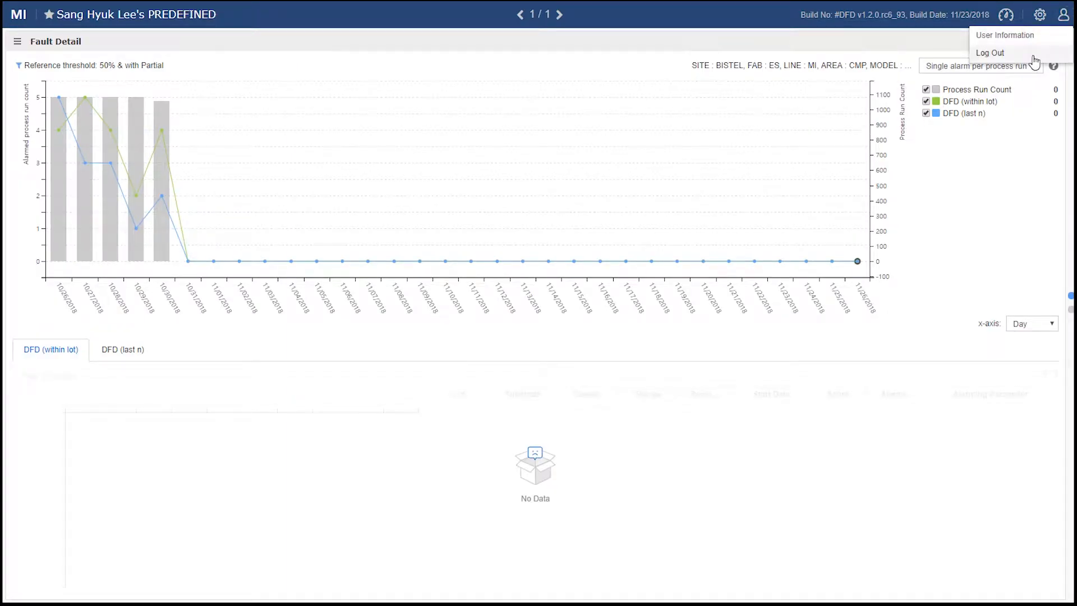
Log out and sign back in with the new user ID and changed password, dismissing the empty form
left_click(1031, 56)
left_click(180, 303)
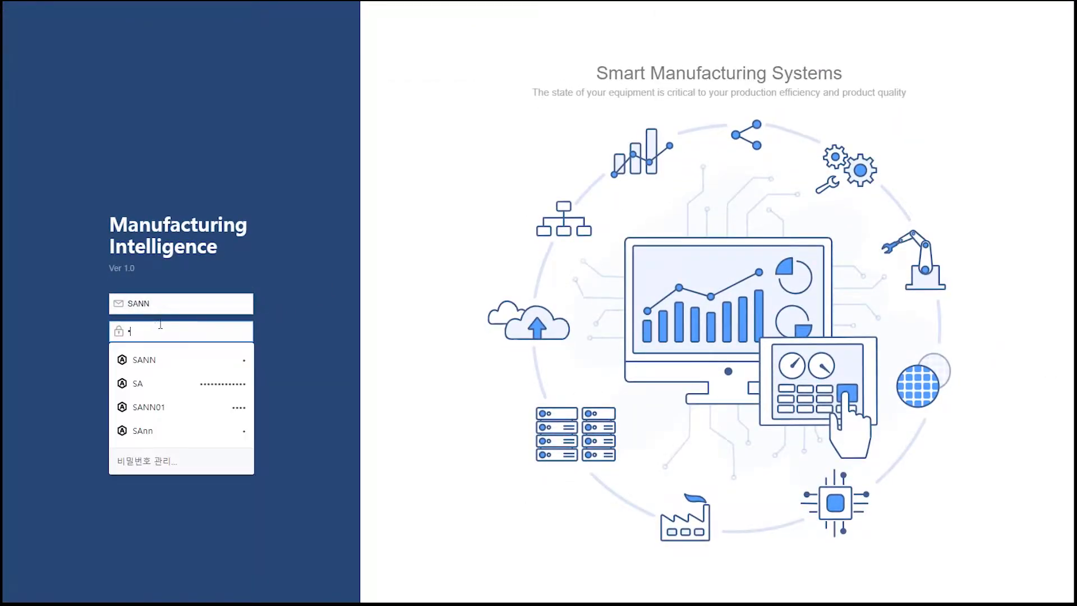
type("2")
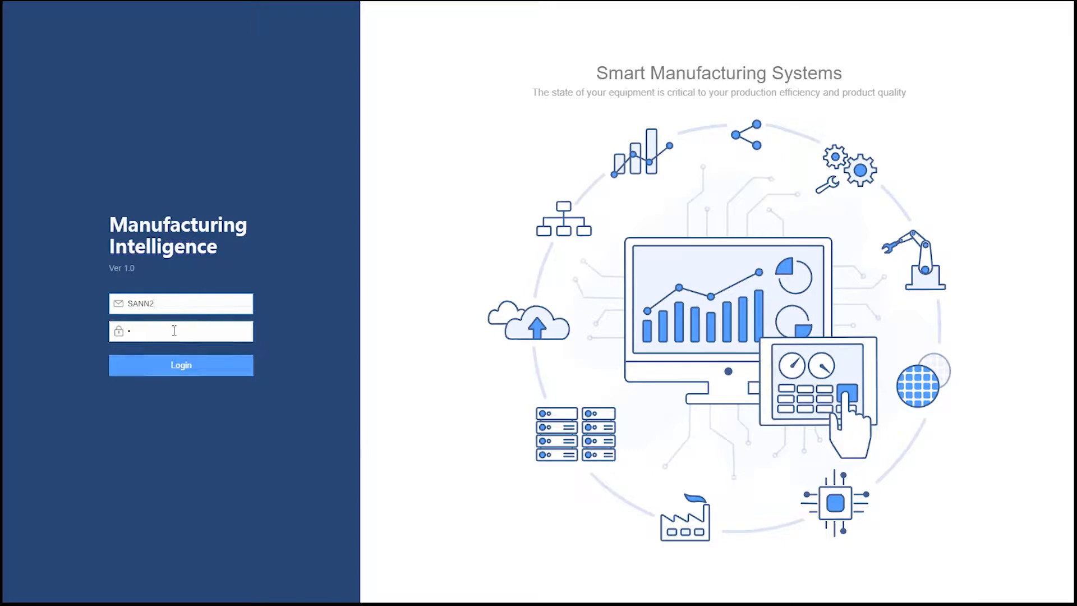
left_click(175, 330)
type("1234")
left_click(186, 375)
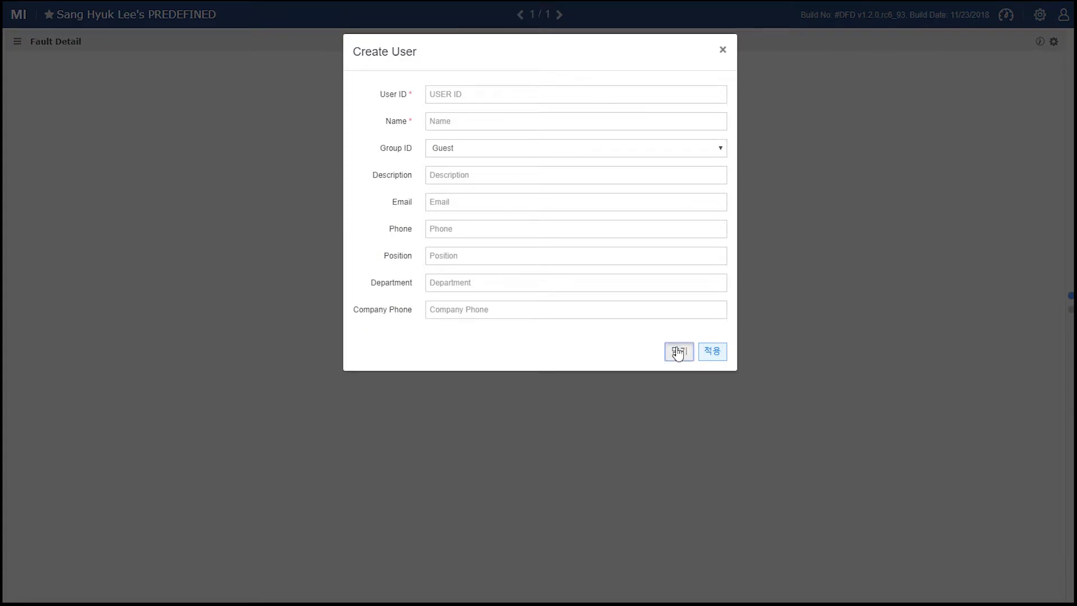
left_click(678, 351)
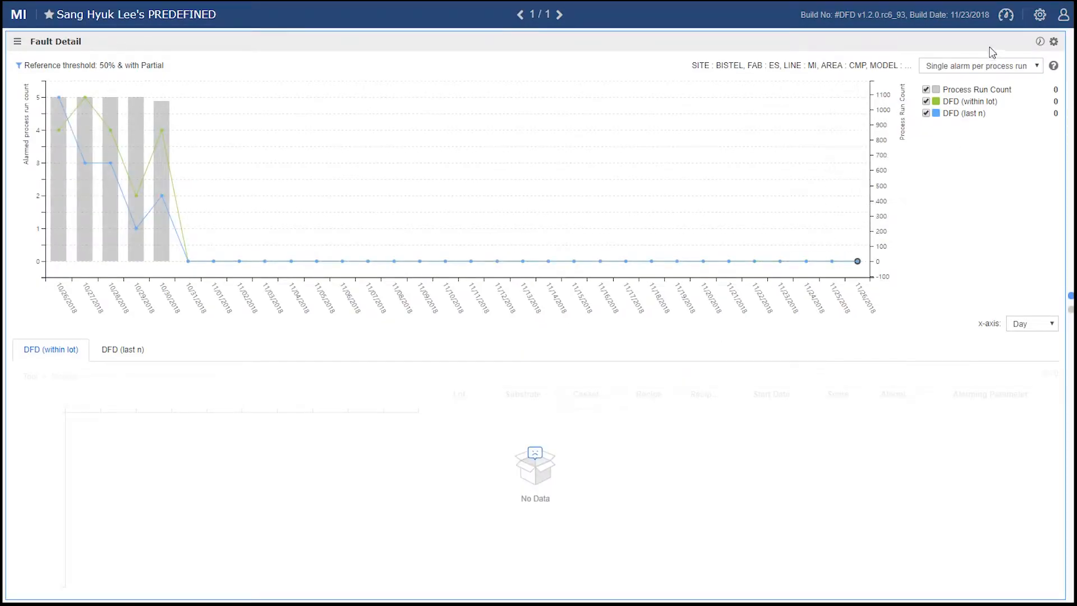
Open Application Configuration and go to FDC+ > Parameter Categorization
left_click(1041, 16)
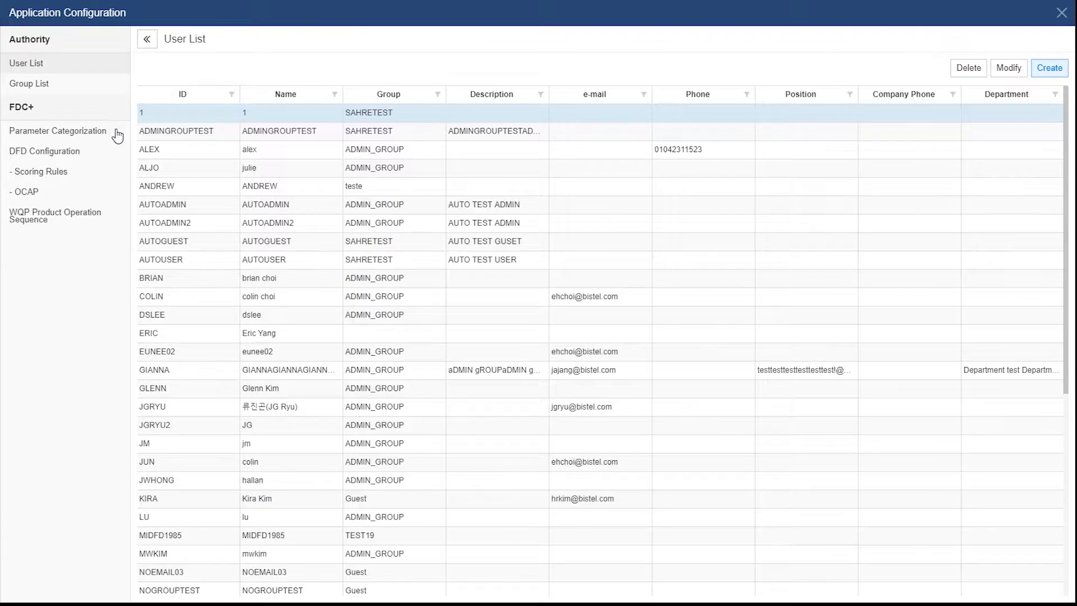
left_click(116, 135)
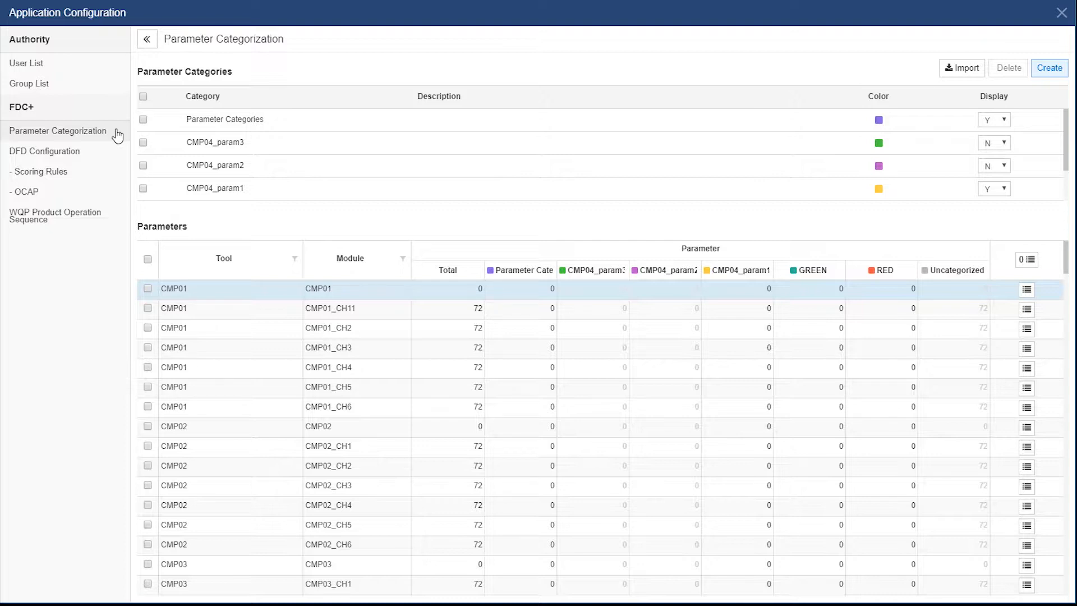
Add a parameter category and rename it from New1 to dry_s
left_click(1052, 73)
left_click(283, 119)
left_click_drag(250, 119, 170, 120)
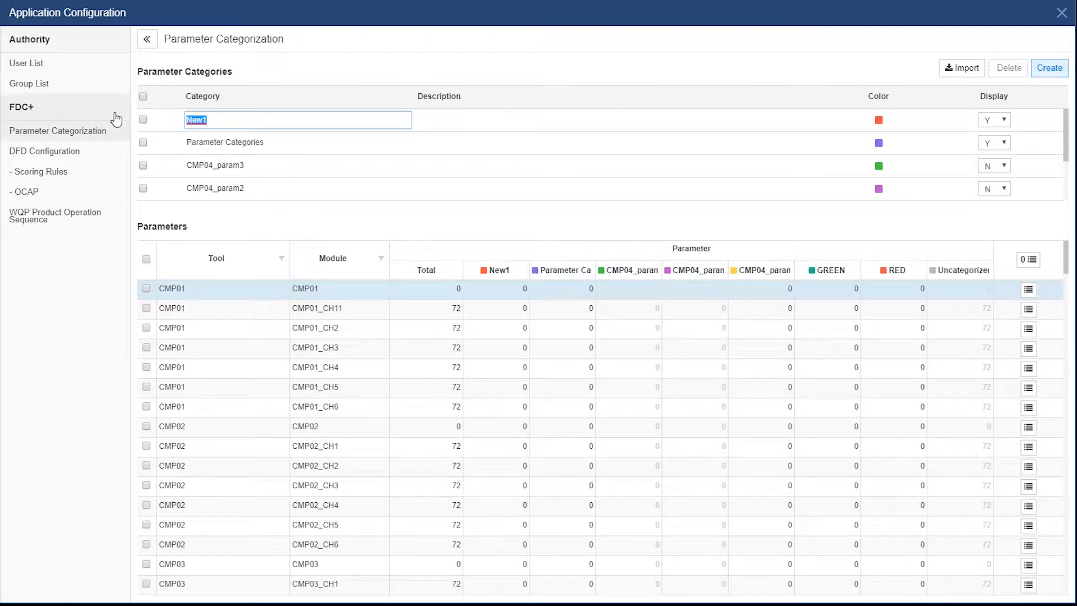
type("dry_s")
key("Return")
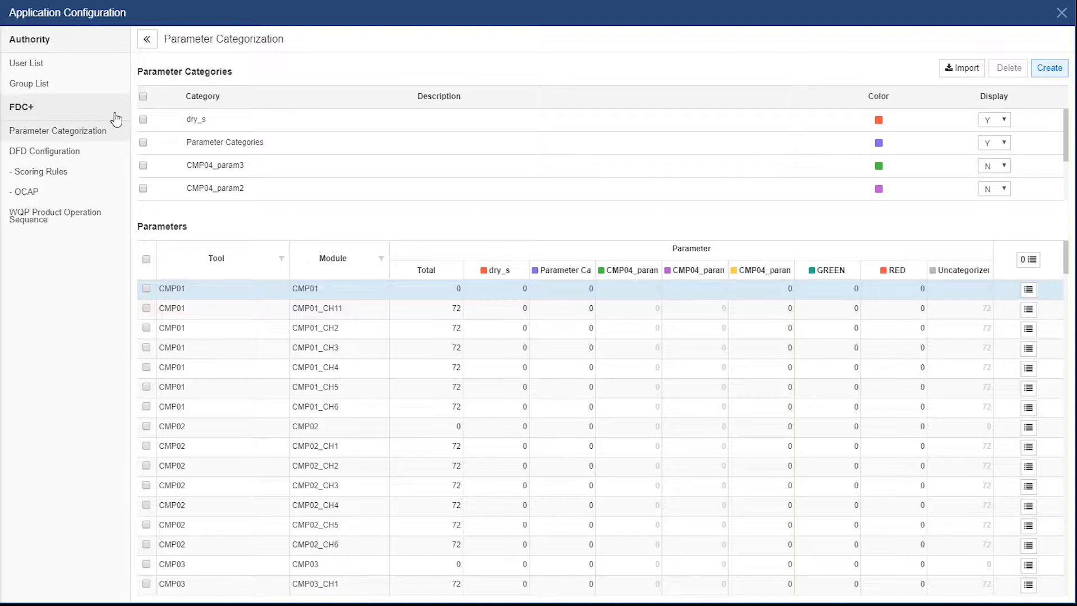
Add two more categories named dry_a and dry_b
left_click(1048, 68)
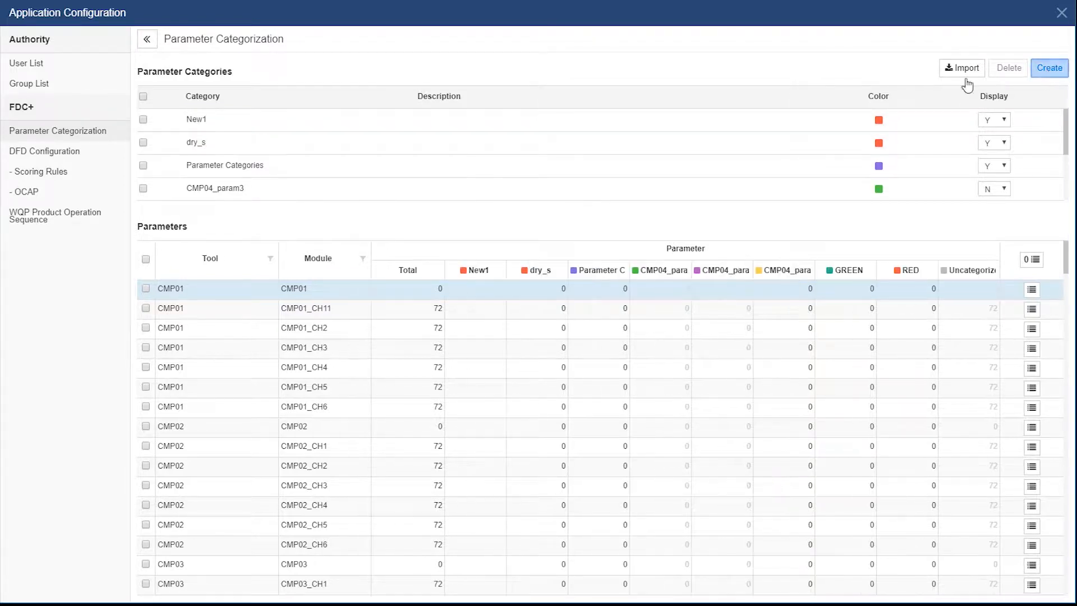
left_click_drag(211, 120, 127, 114)
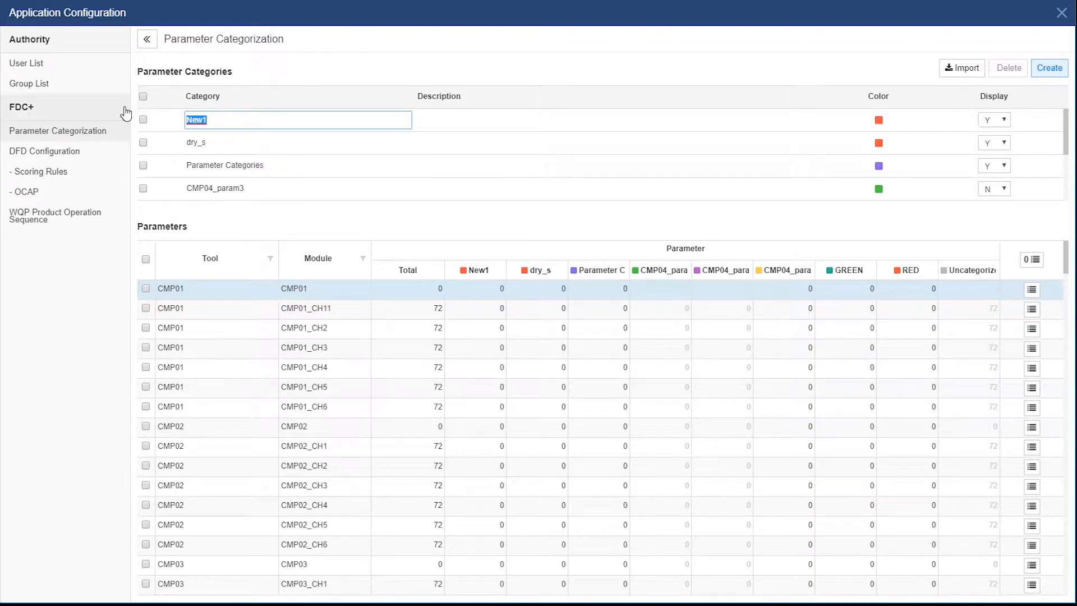
type("dry-a")
key("BackSpace")
key("BackSpace")
type("_a")
key("Return")
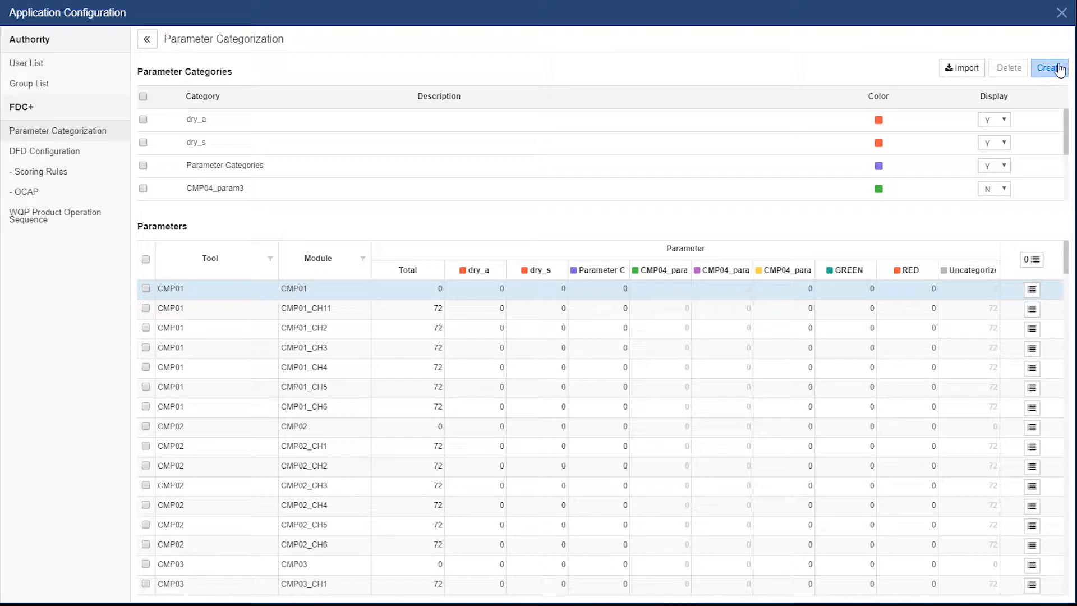
left_click(1048, 67)
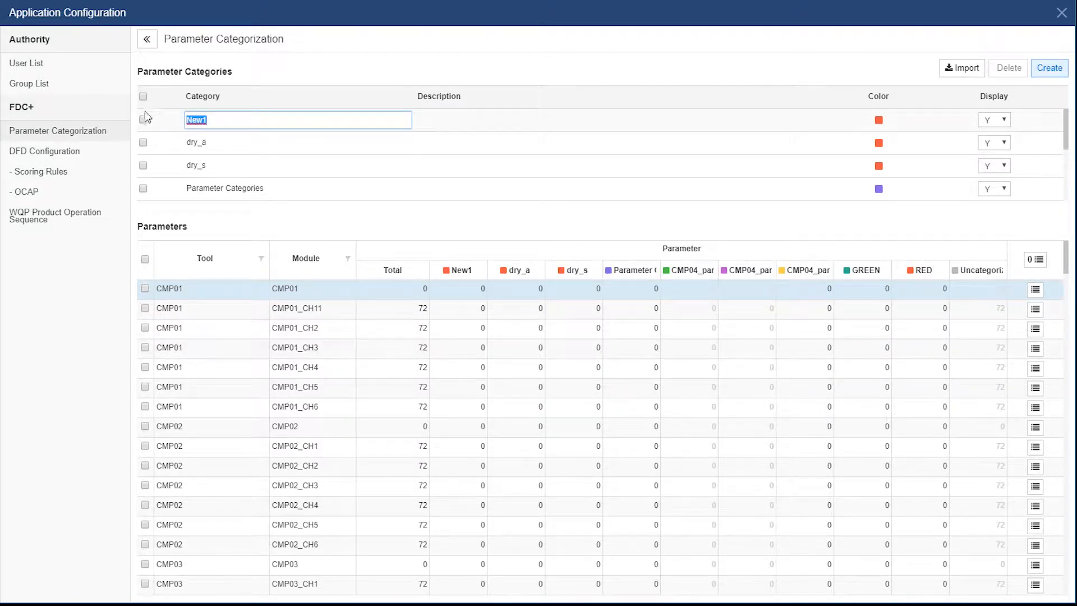
type("dry_b")
key("Return")
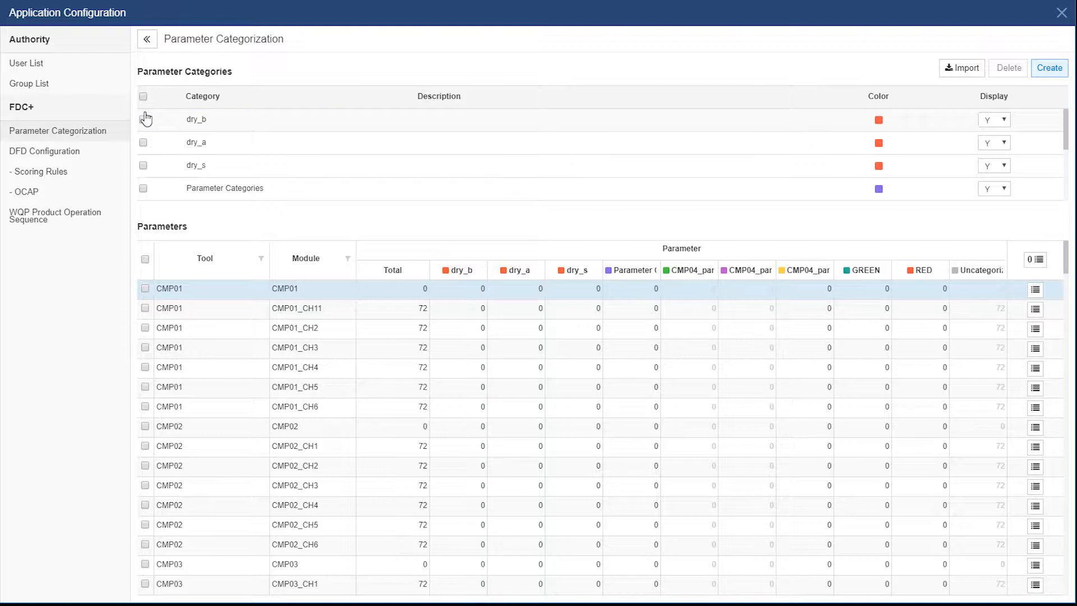
Filter the Tool column to DRY01 only and select all seven of its module rows
left_click(261, 259)
left_click(213, 336)
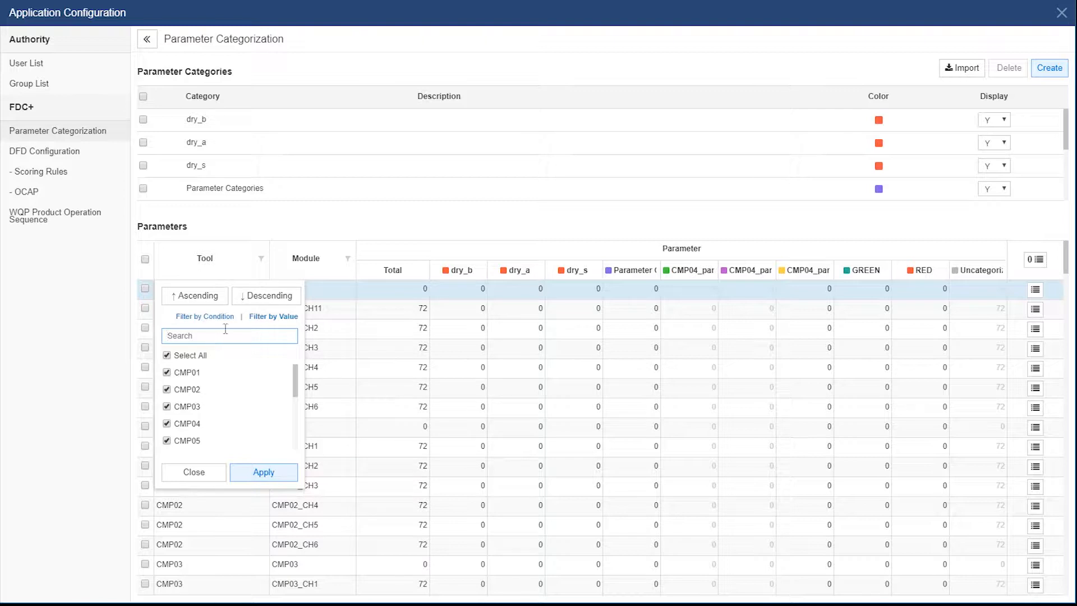
type("dry")
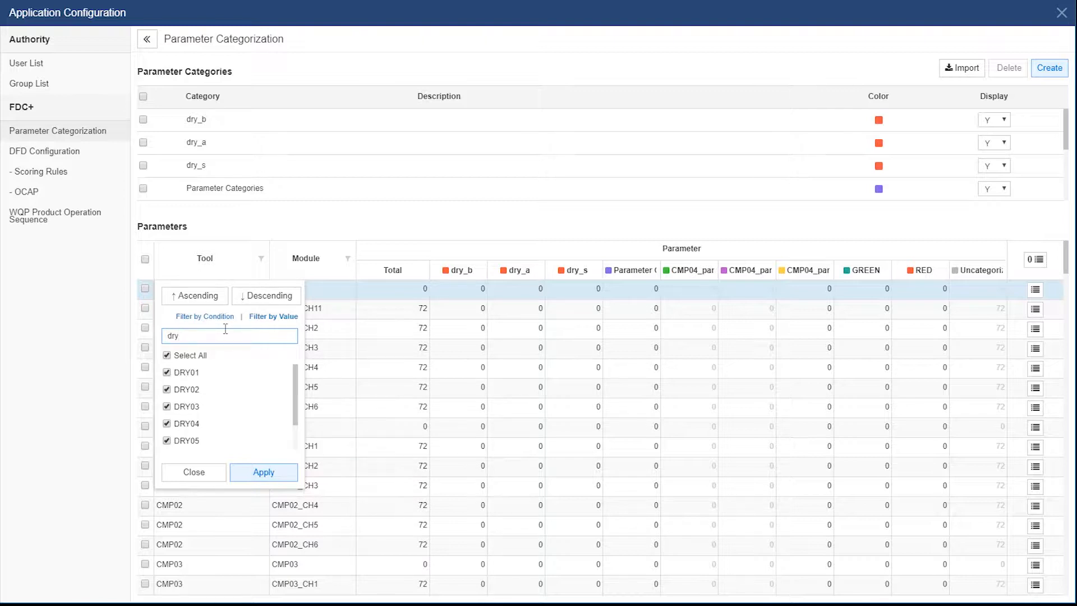
left_click(168, 354)
left_click(169, 373)
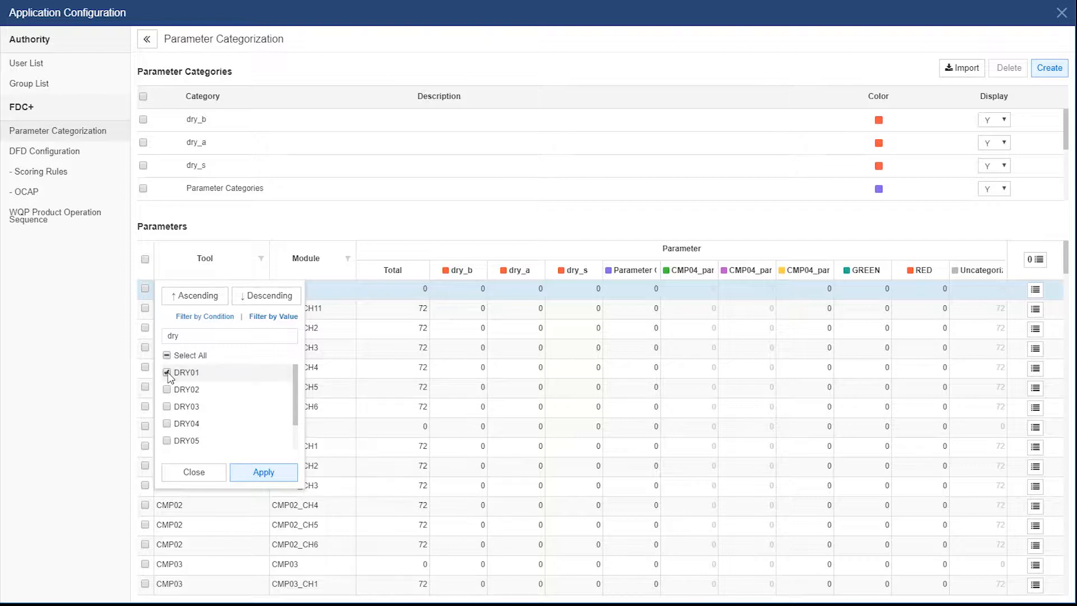
left_click(263, 473)
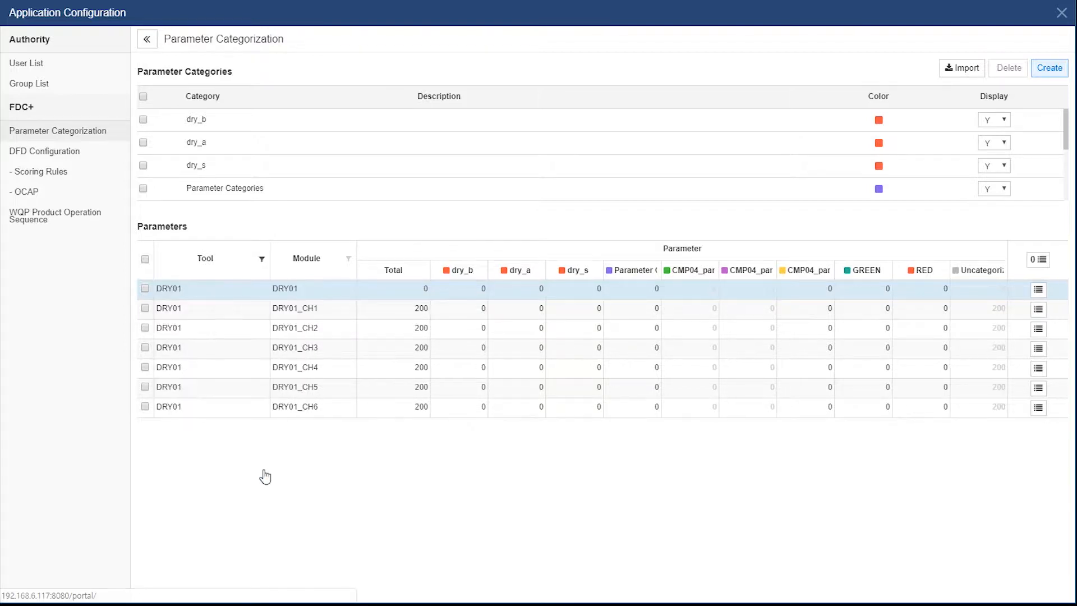
left_click(145, 260)
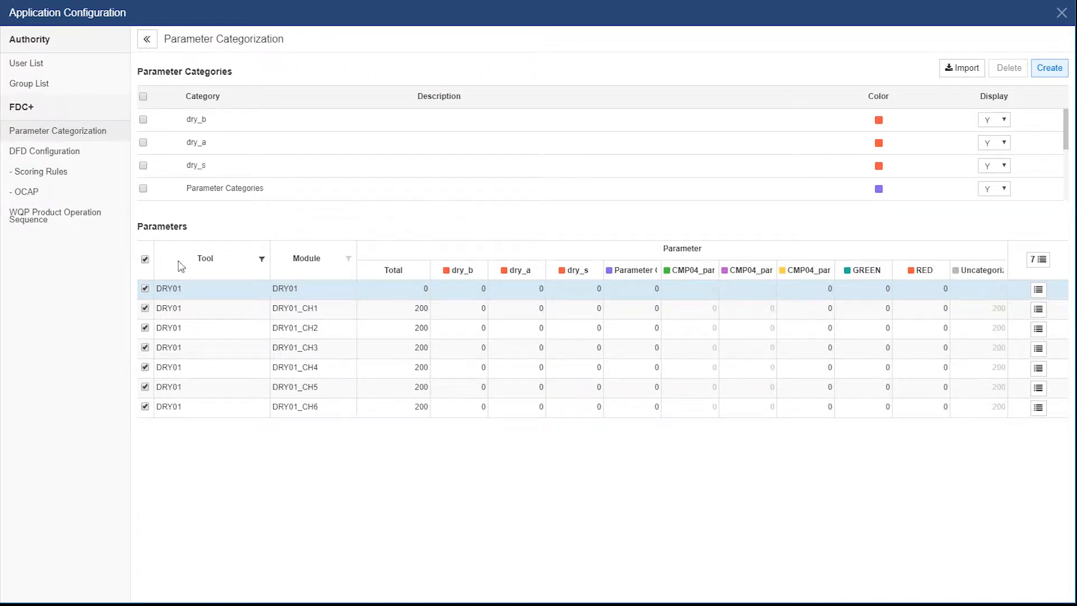
In the parameter list, sort by parameter name and assign parameters through PARAM0010 to dry_s
left_click(1043, 260)
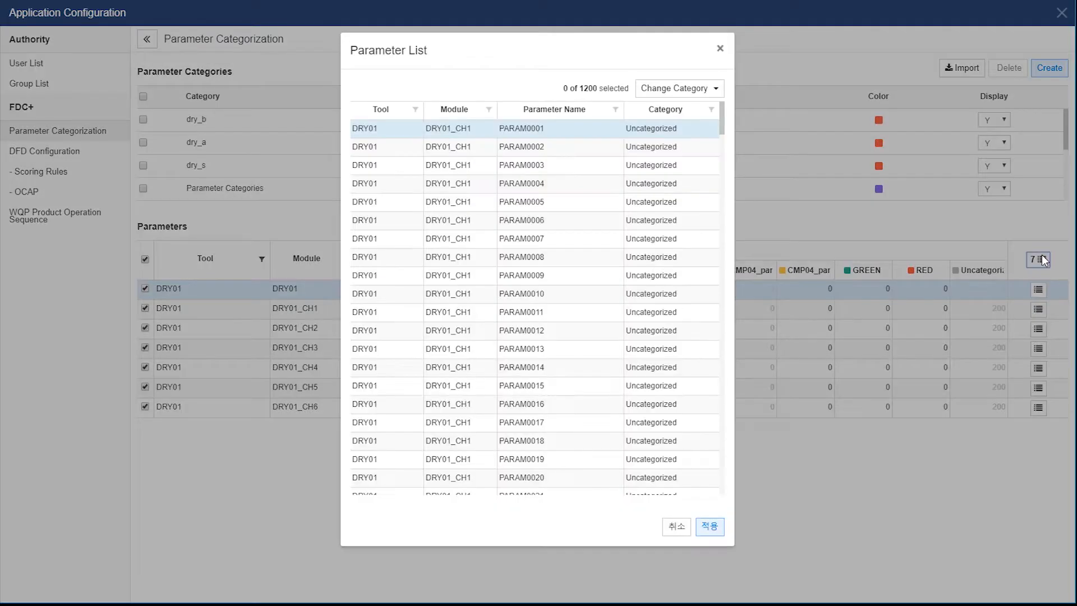
left_click(582, 112)
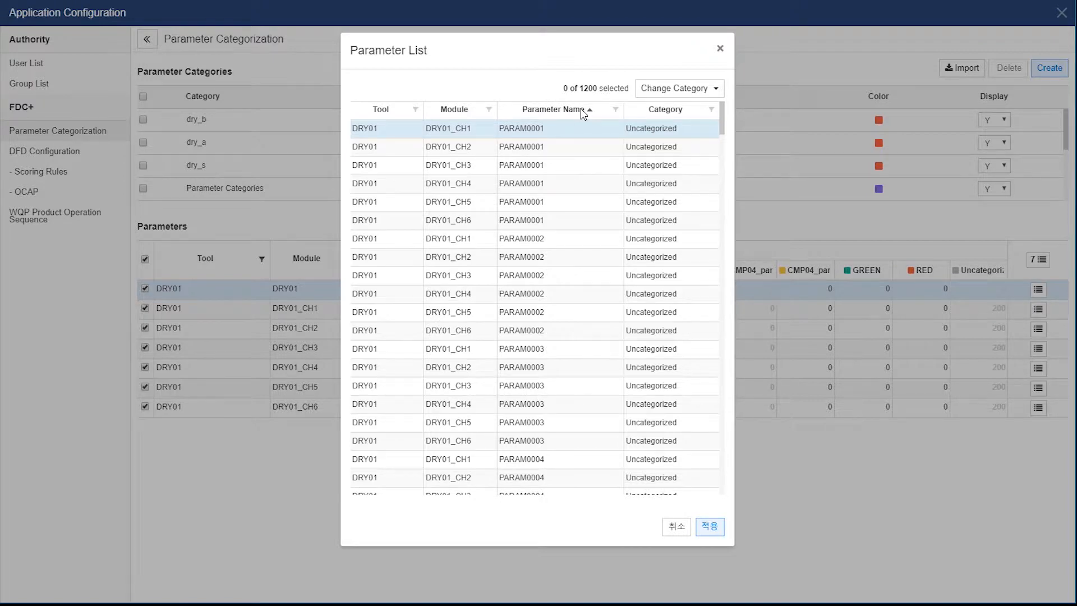
scroll(596, 178, "down", 8)
scroll(596, 177, "down", 20)
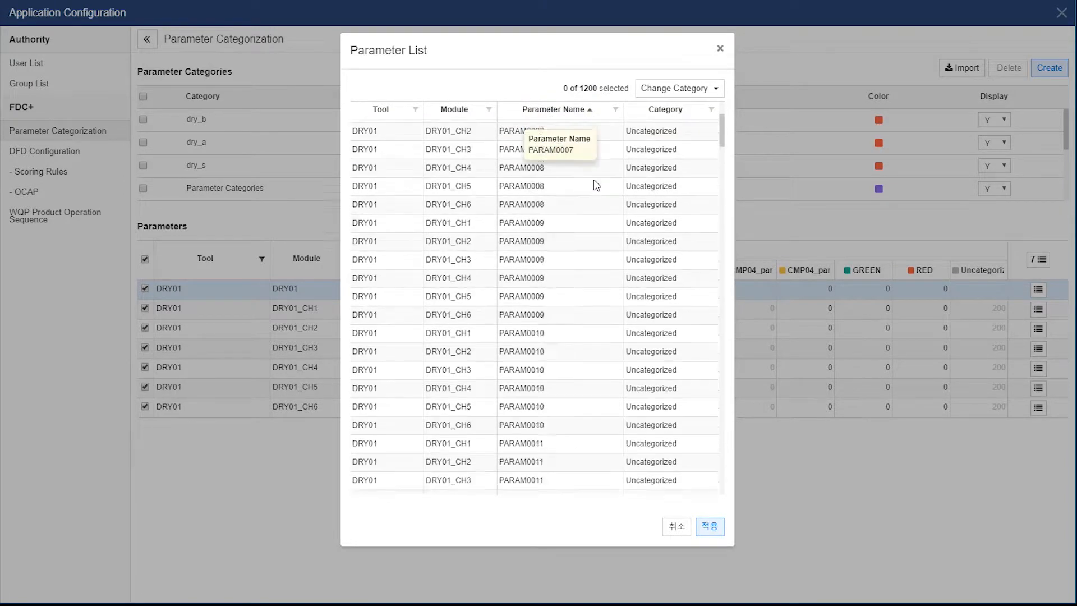
scroll(595, 193, "up", 14)
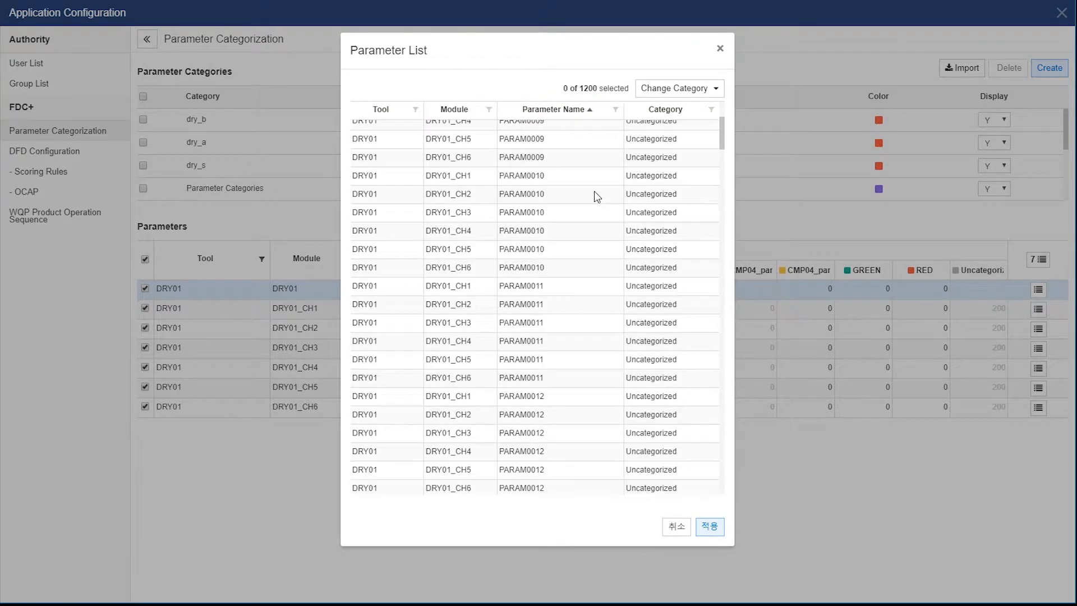
left_click(573, 269, "shift")
left_click(715, 88)
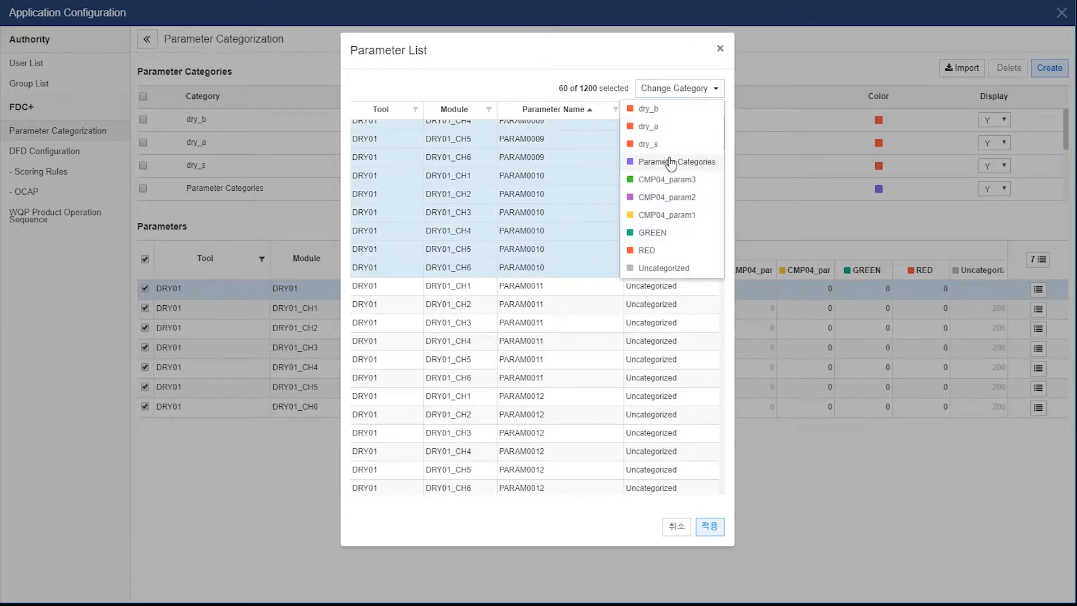
left_click(651, 144)
Assign parameters PARAM0011 through PARAM0100 to dry_a
left_click(559, 290)
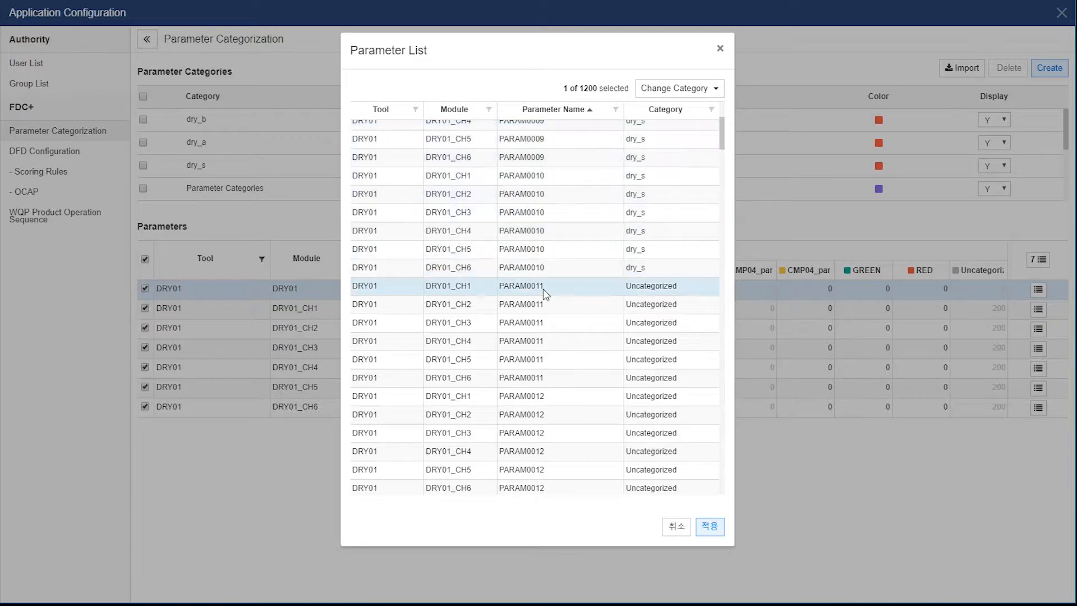
scroll(584, 358, "down", 20)
scroll(586, 359, "down", 20)
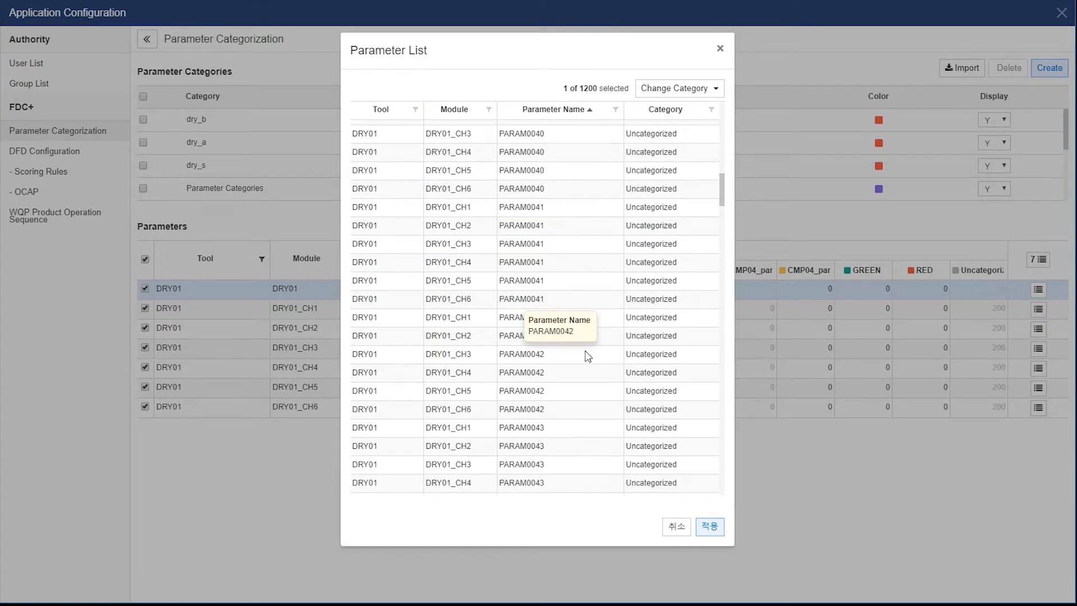
scroll(591, 332, "down", 20)
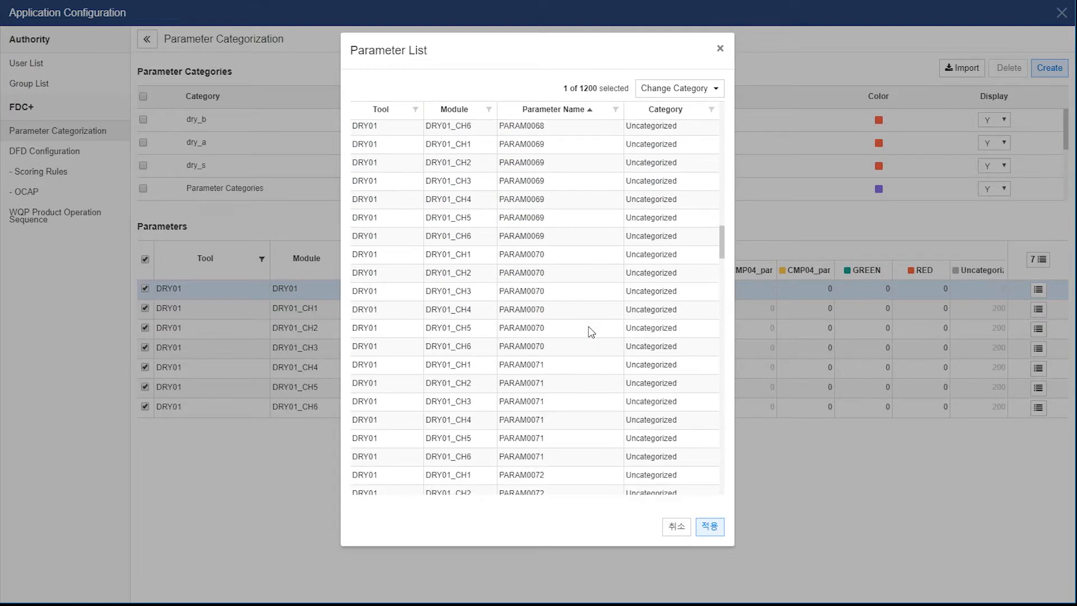
scroll(591, 332, "down", 20)
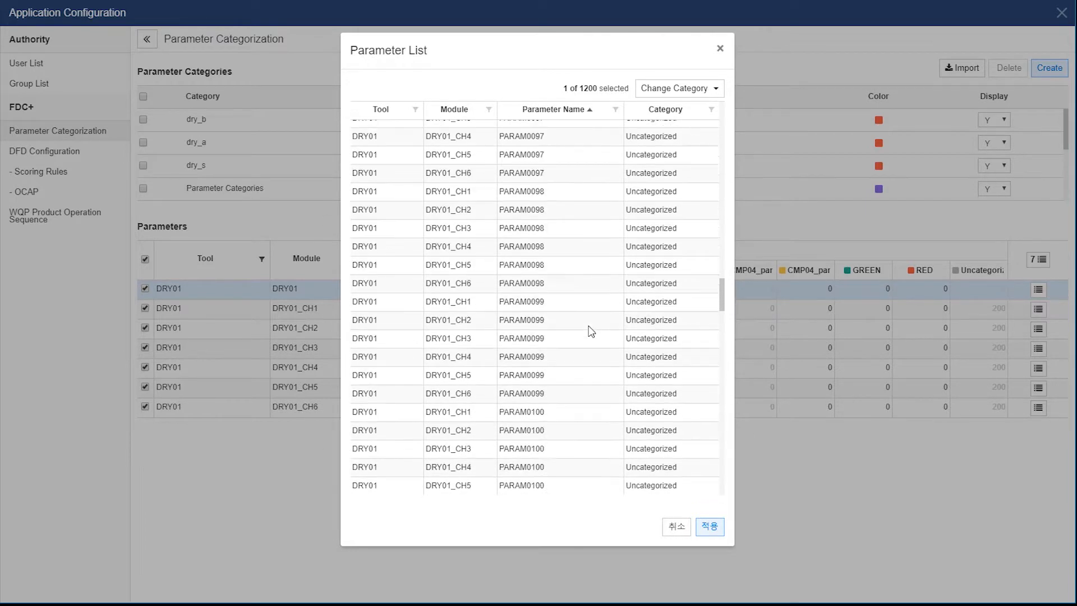
scroll(591, 331, "up", 9)
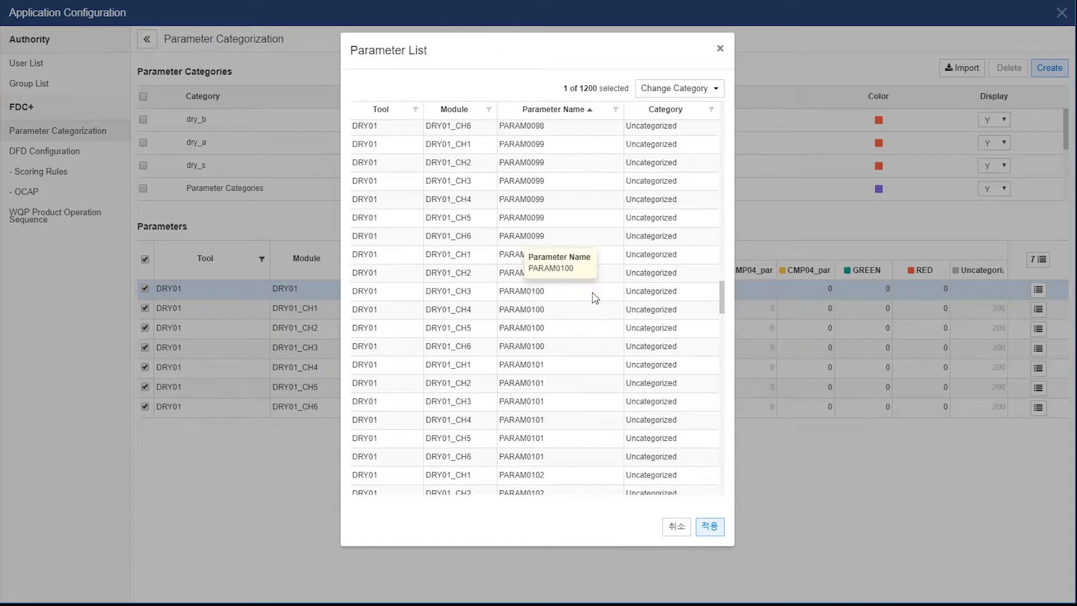
left_click(585, 347, "shift")
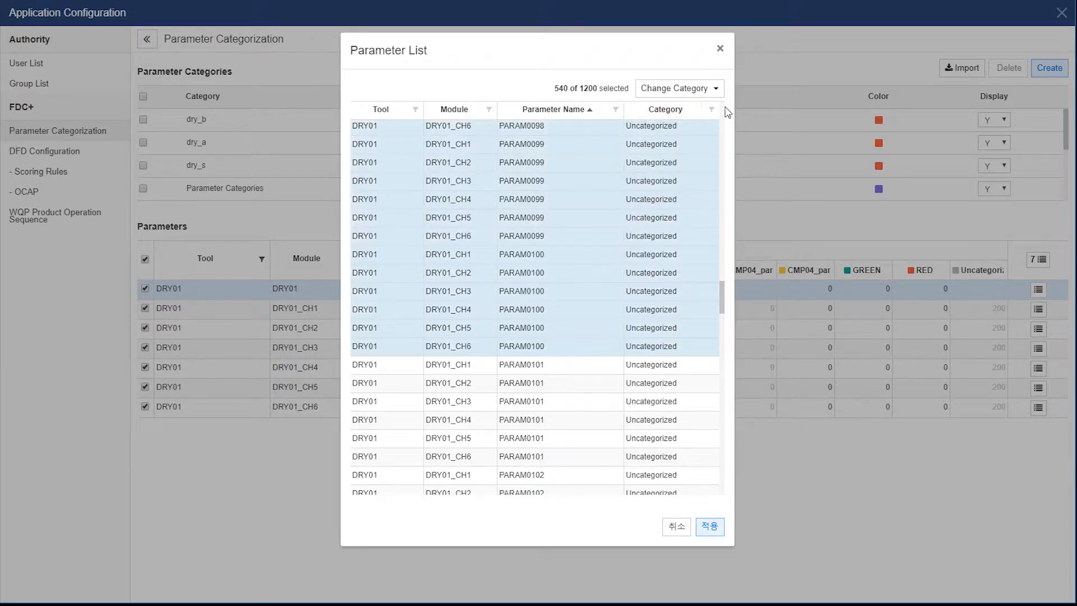
left_click(714, 90)
left_click(667, 128)
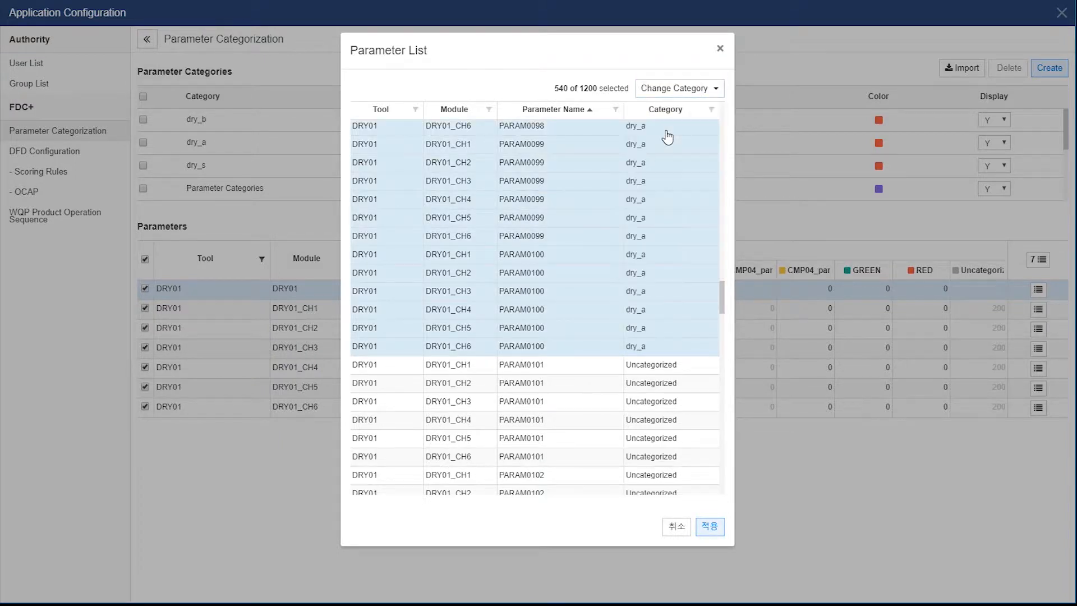
Assign parameters PARAM0101 through PARAM0200 to dry_b and apply the category changes
left_click(550, 365)
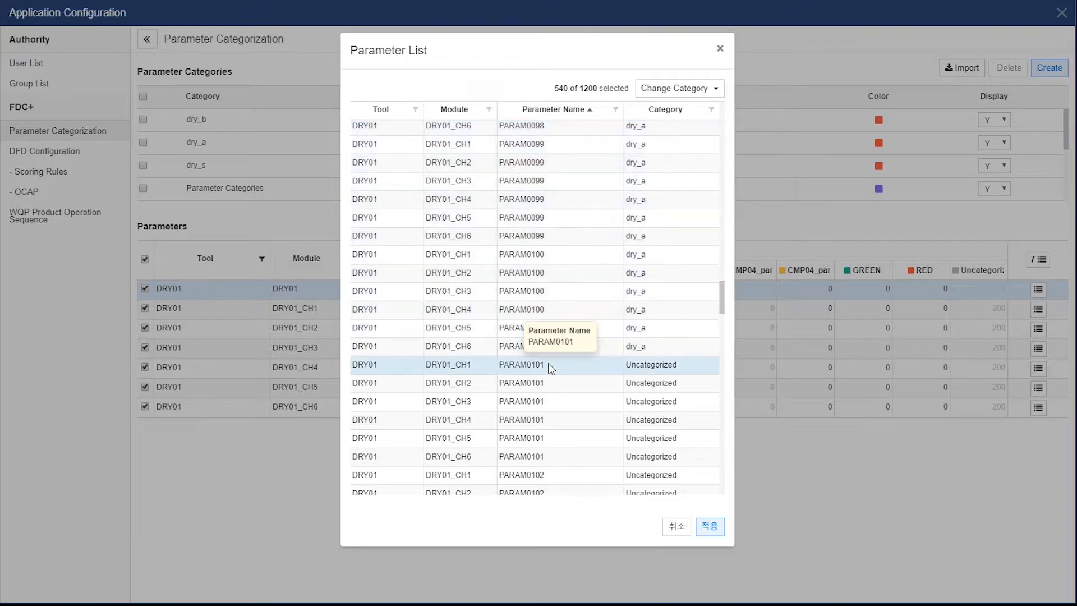
scroll(578, 377, "down", 15)
scroll(577, 375, "down", 20)
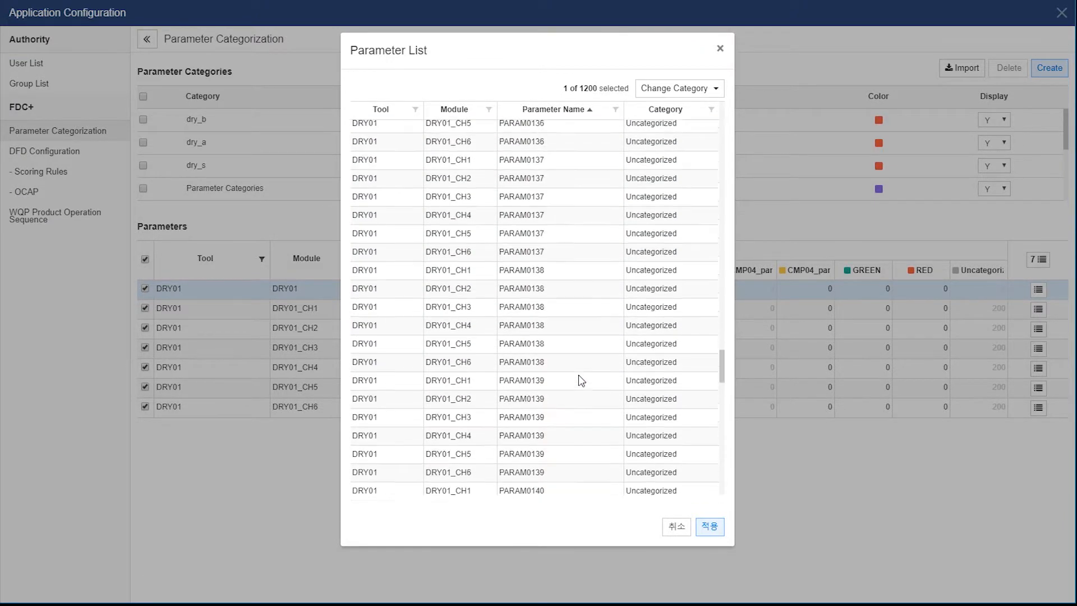
scroll(580, 375, "down", 20)
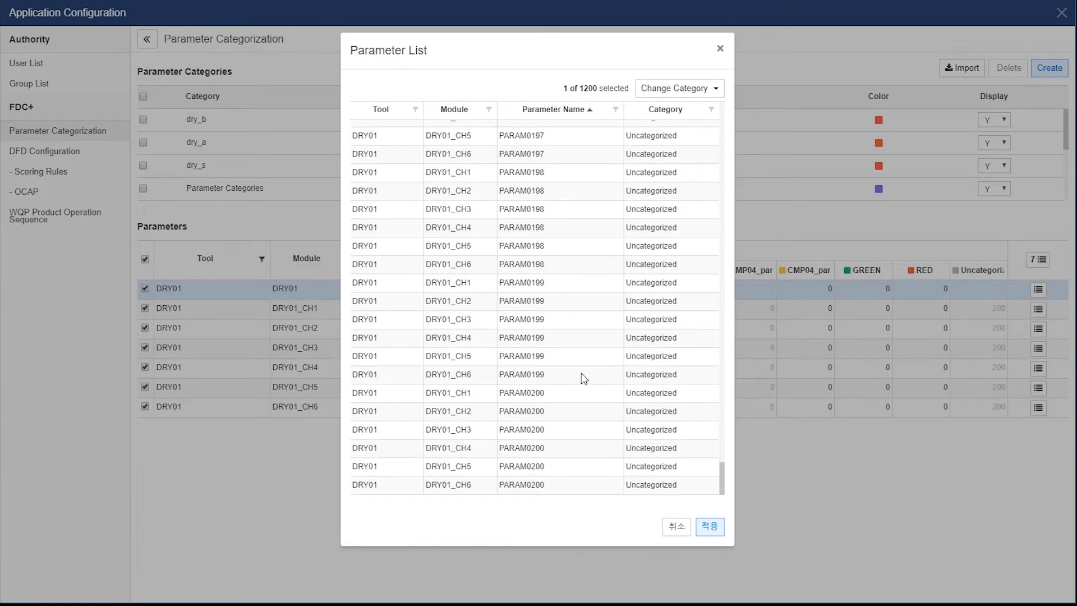
left_click(547, 484, "shift")
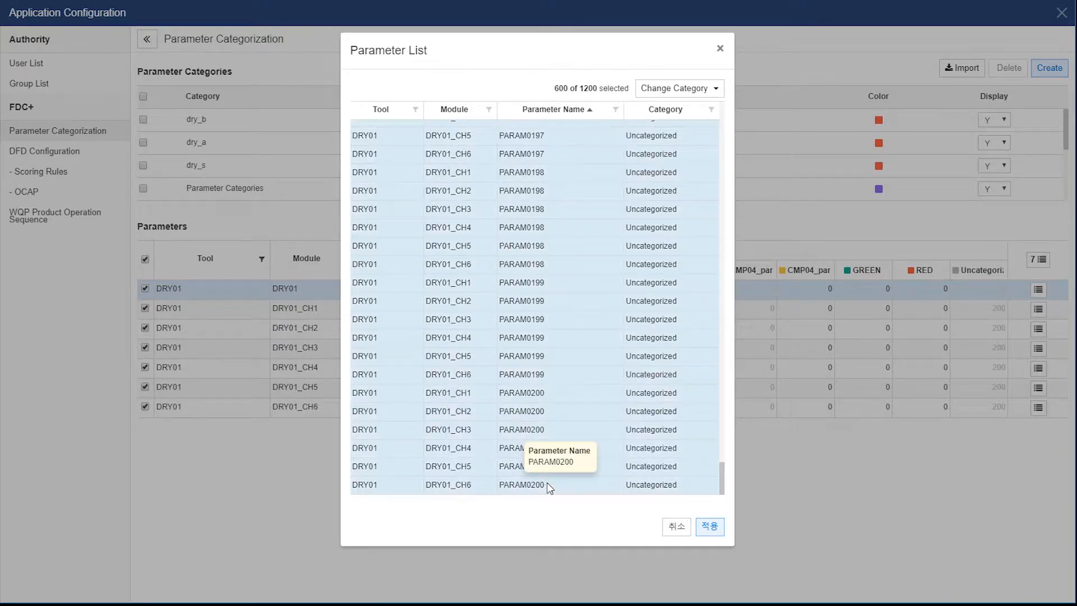
left_click(714, 90)
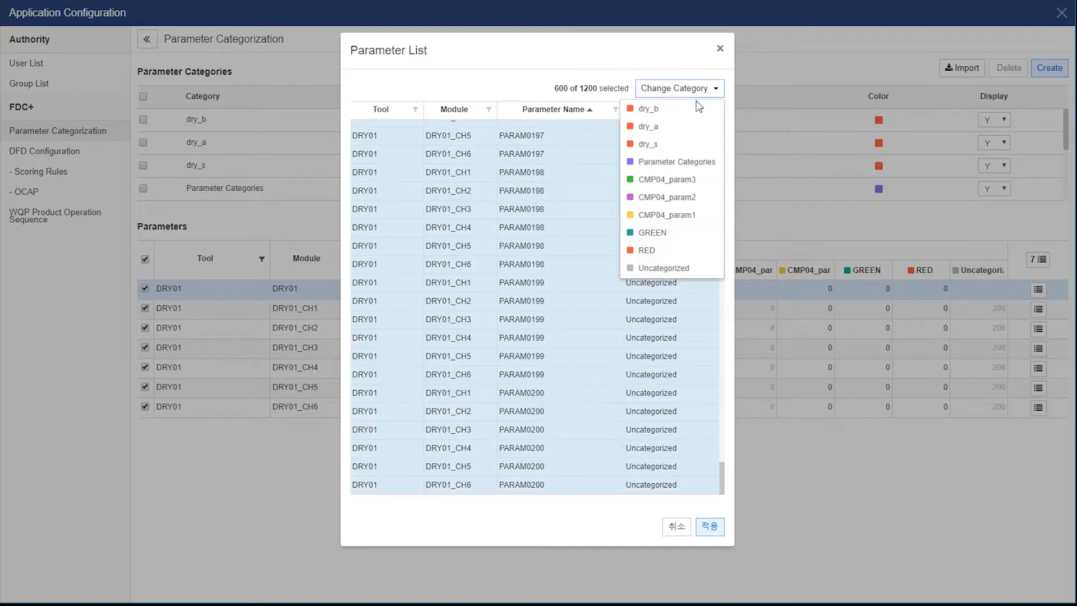
left_click(680, 119)
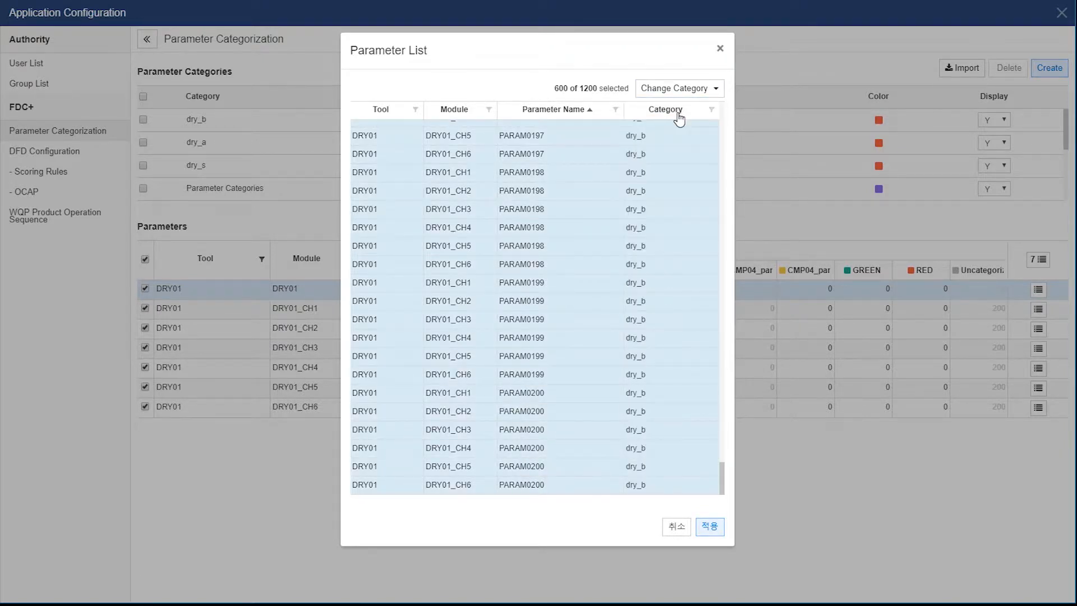
left_click(709, 529)
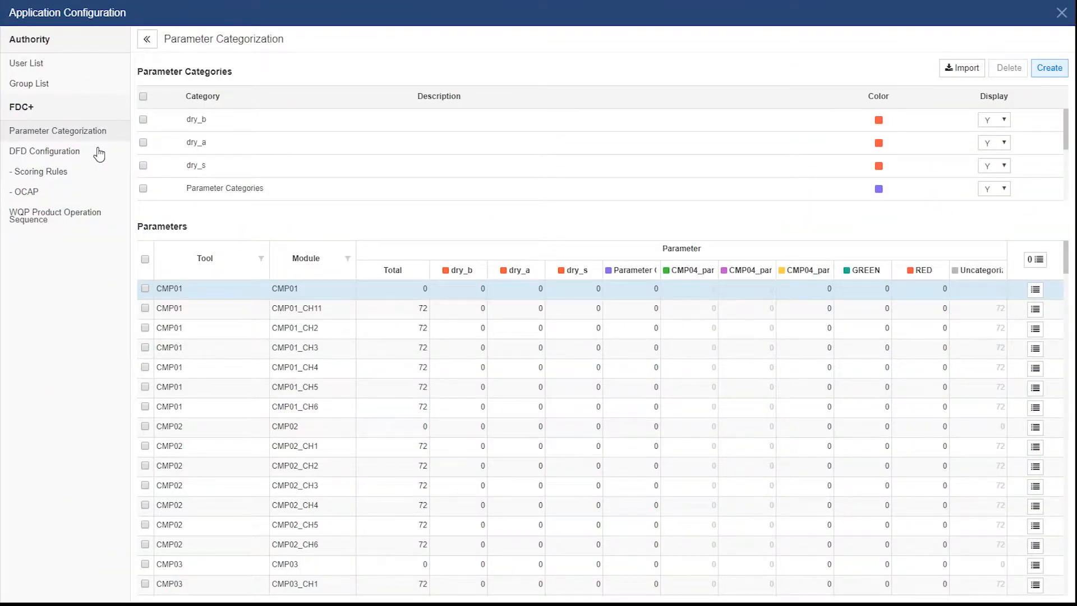
Switch to DFD Configuration under FDC+ in the left sidebar
left_click(99, 152)
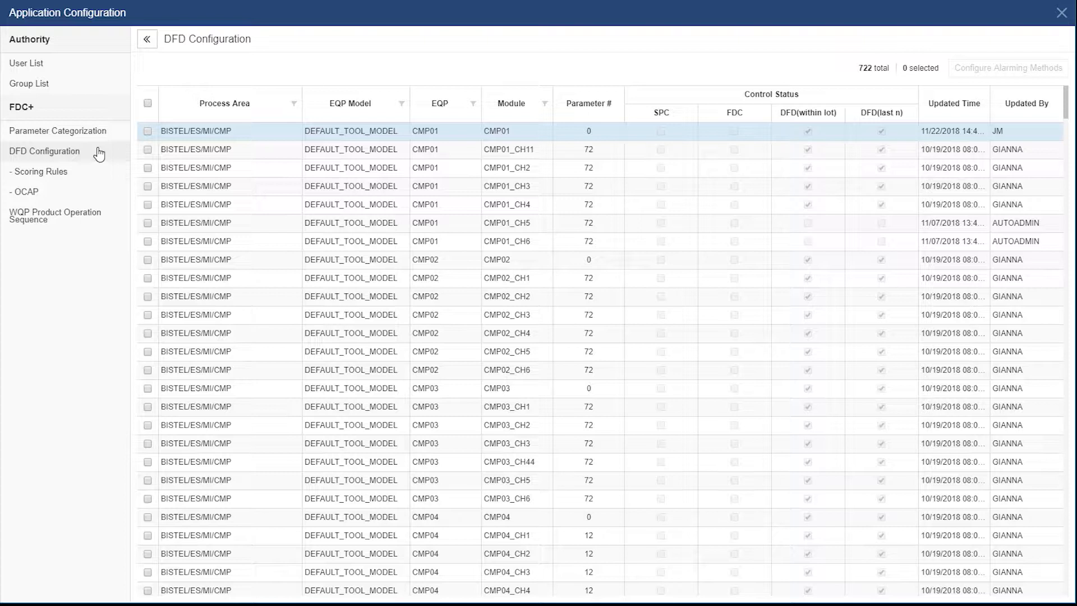
Filter the EQP column to DRY01 only, leaving its seven modules listed
left_click(474, 105)
left_click(458, 179)
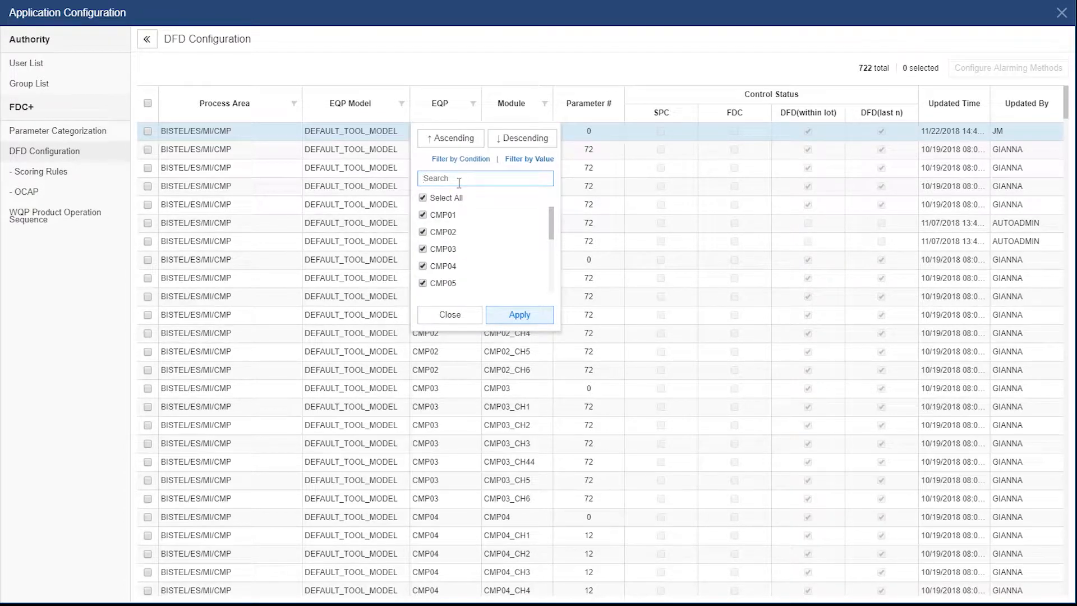
type("dry")
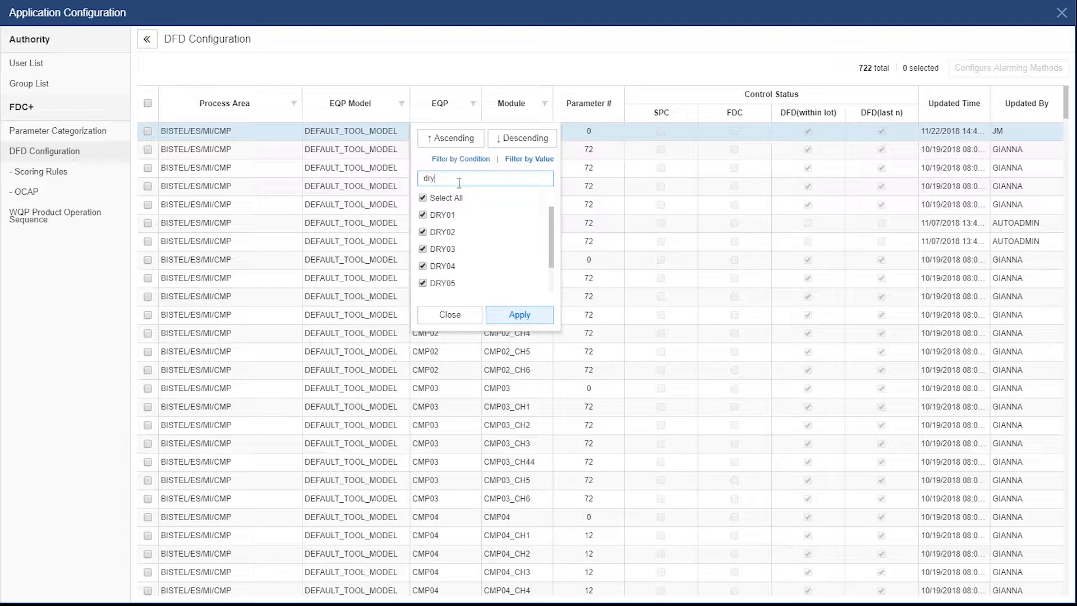
left_click(422, 199)
left_click(423, 215)
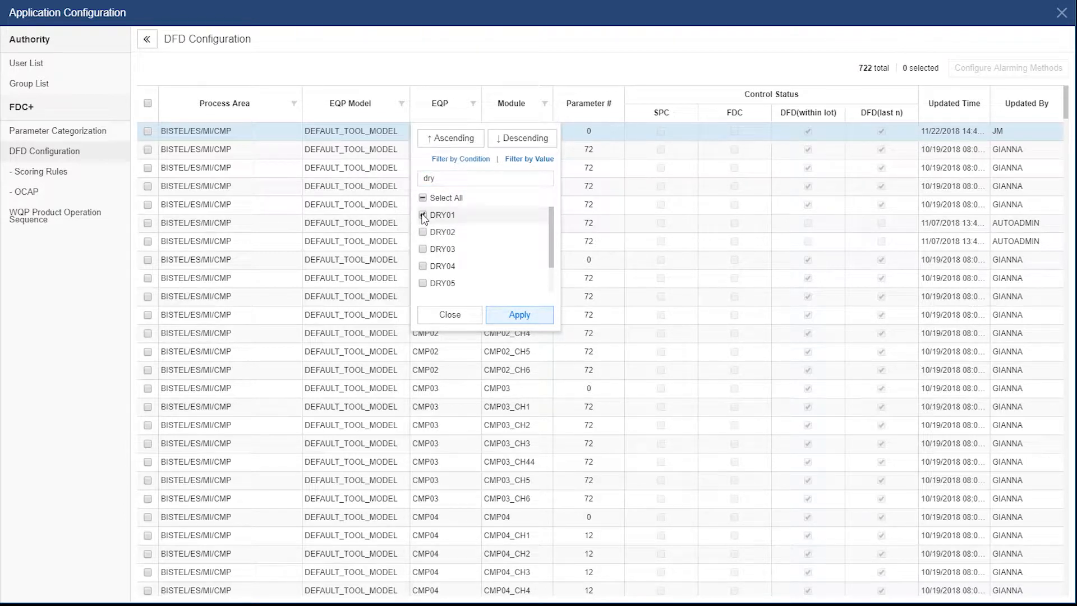
left_click(519, 315)
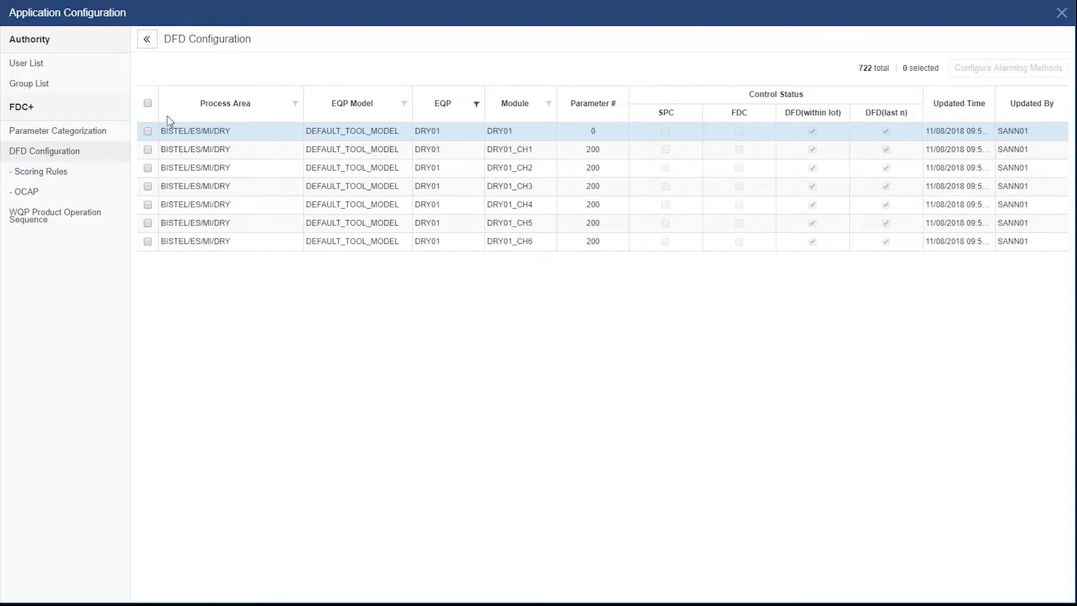
Select all seven DRY01 rows and open their Configure Alarming Methods dialog
left_click(147, 103)
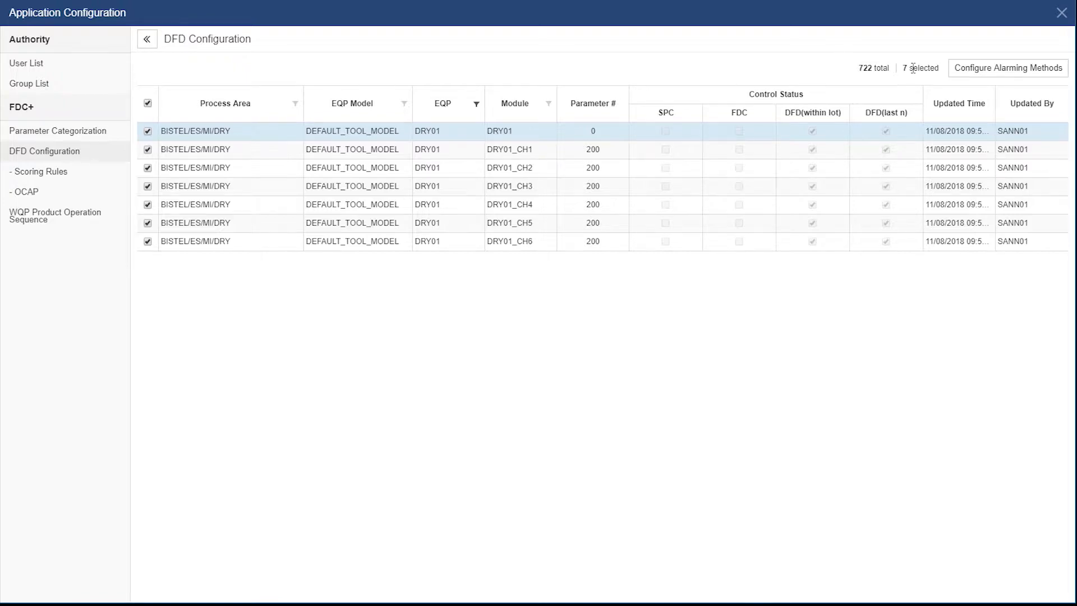
left_click(973, 72)
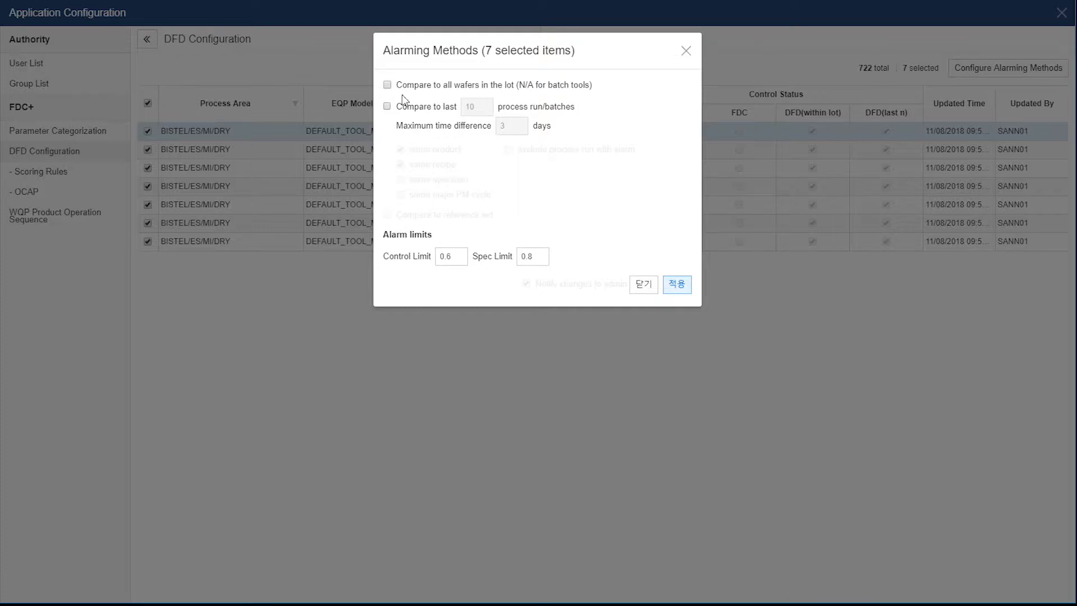
Enable comparing to all wafers in the lot and to the last 75 runs within 10 days
left_click(387, 85)
left_click(387, 107)
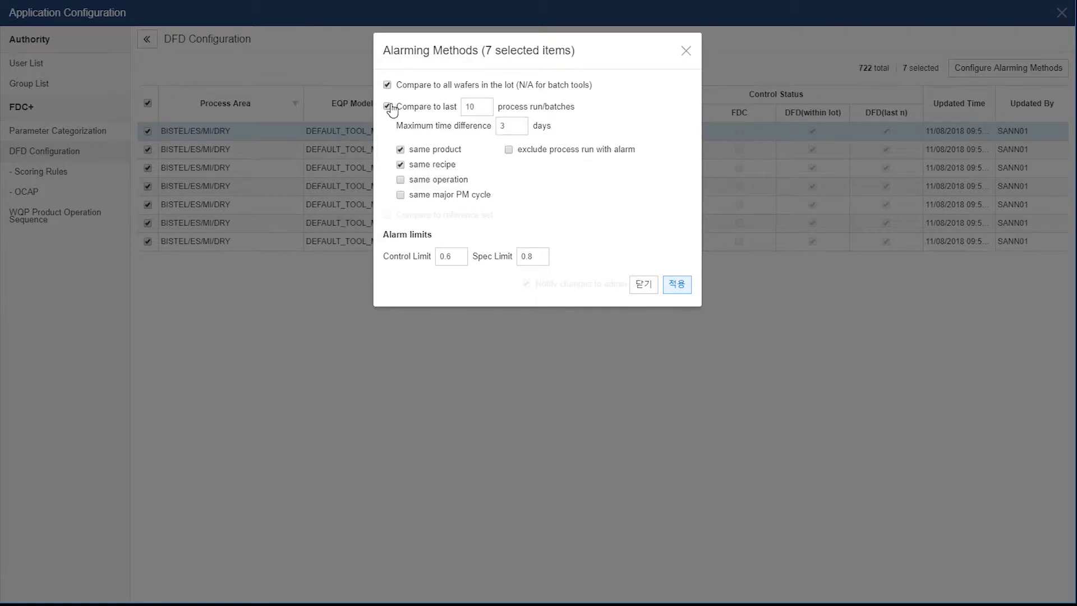
left_click(475, 106)
left_click_drag(475, 107, 461, 107)
type("75")
left_click(514, 127)
left_click_drag(515, 127, 494, 132)
type("10")
left_click_drag(543, 257, 505, 258)
Apply the alarming methods to the seven modules, then filter Scoring Rules to the DRY area
left_click(678, 285)
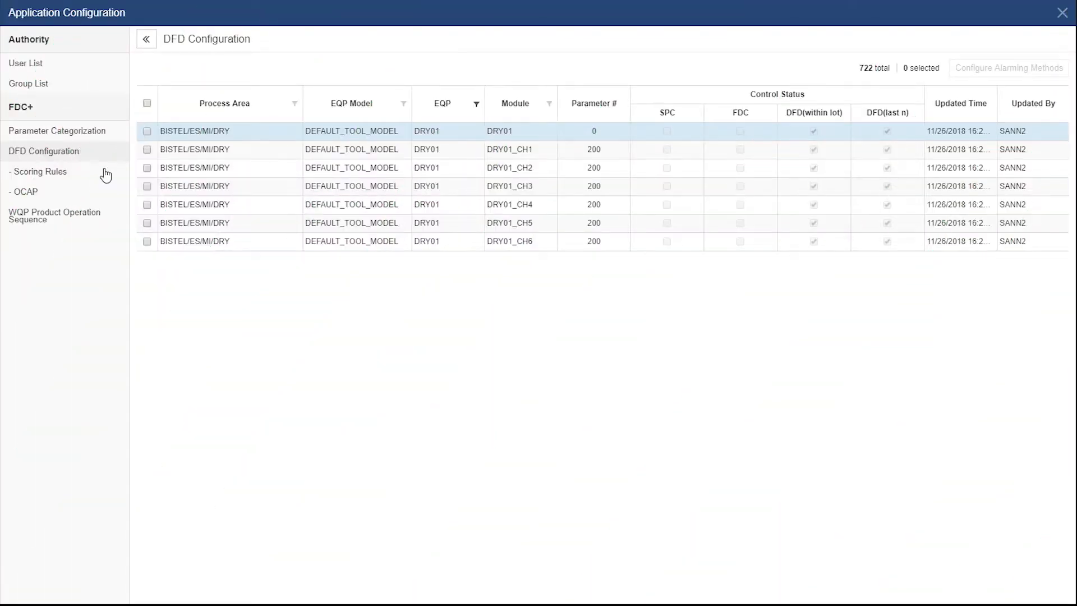
left_click(106, 174)
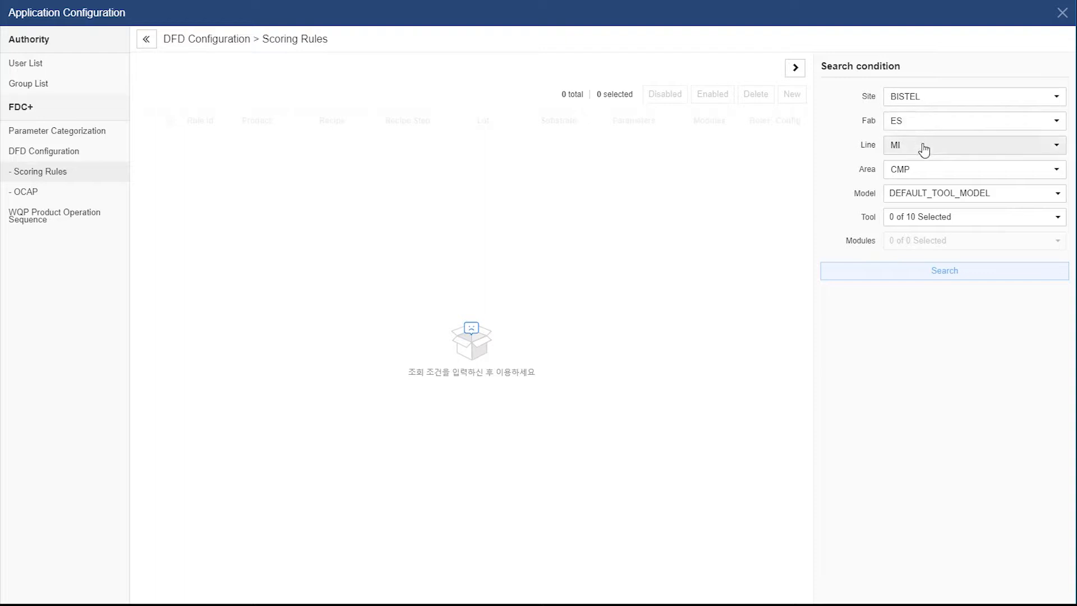
left_click(923, 171)
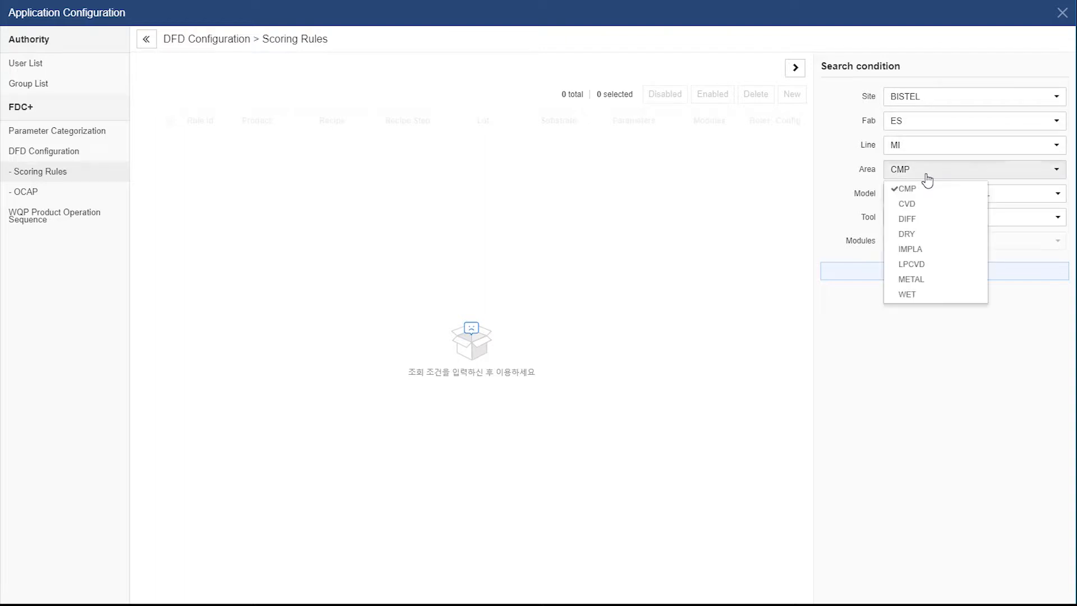
left_click(928, 240)
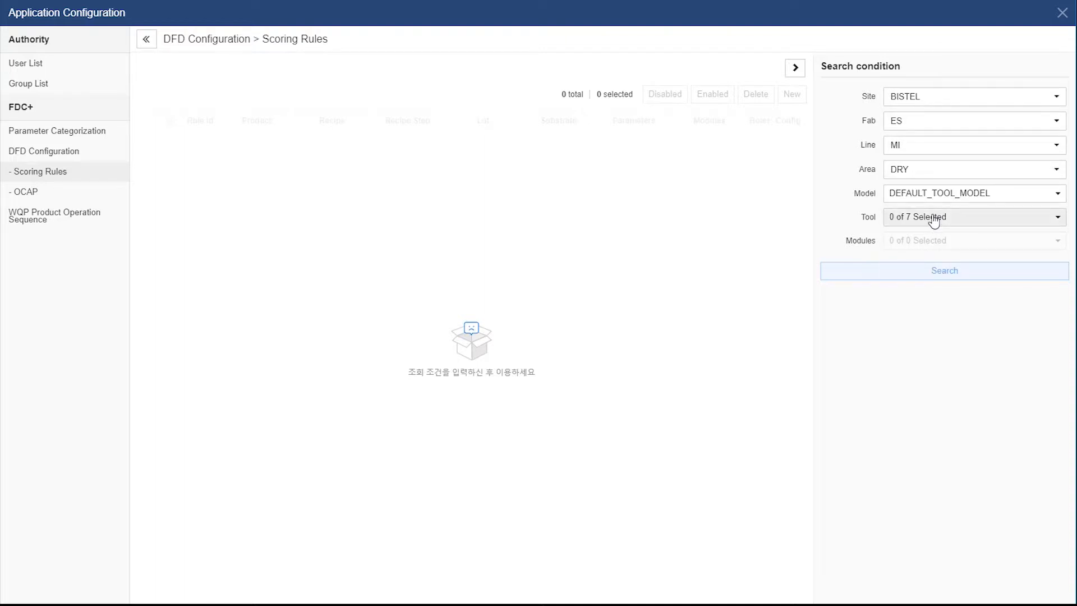
Choose tool DRY01 with all six modules and search its scoring rules
left_click(933, 218)
left_click(918, 293)
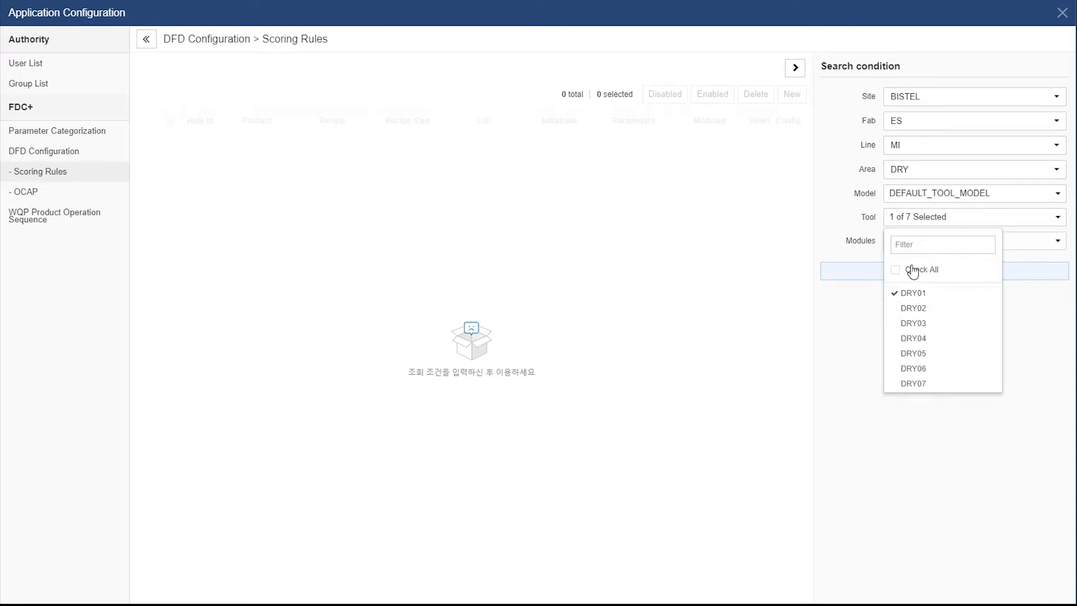
left_click(983, 244)
left_click(995, 243)
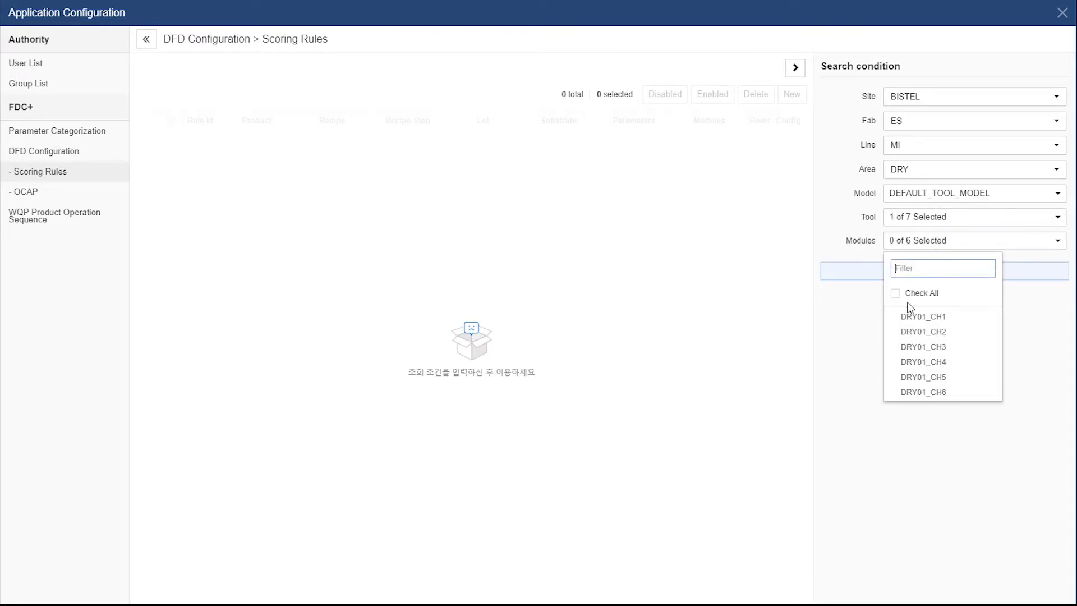
left_click(909, 294)
left_click(885, 277)
left_click(889, 275)
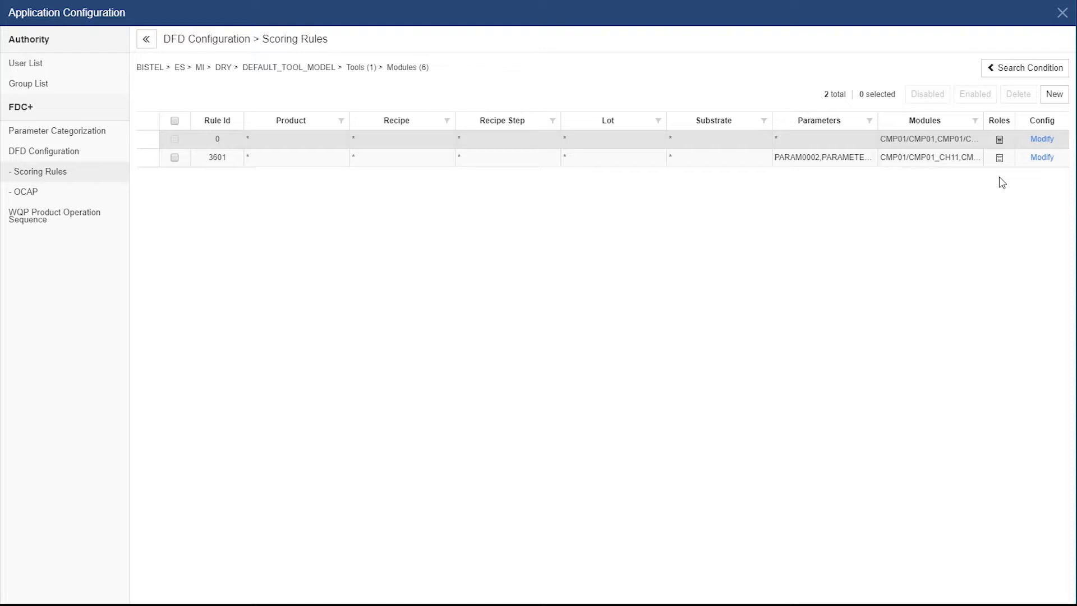
Open the existing DRY01 scoring rule in the Modify Rules panel
left_click(1053, 94)
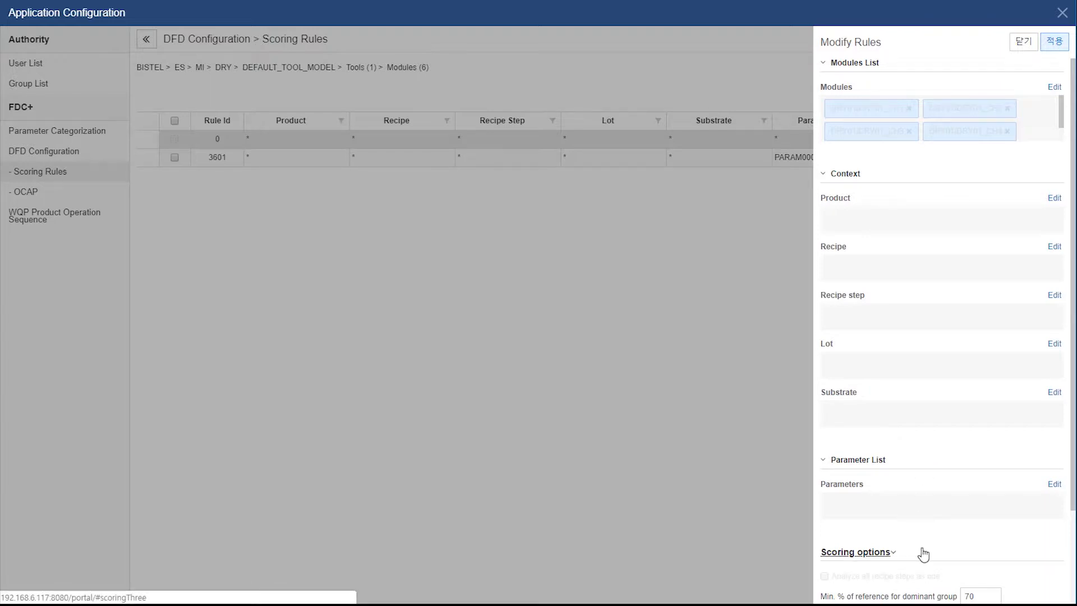
Tick PARAM0001 through PARAM0010 in the Parameters List and apply them to the rule
left_click(1053, 486)
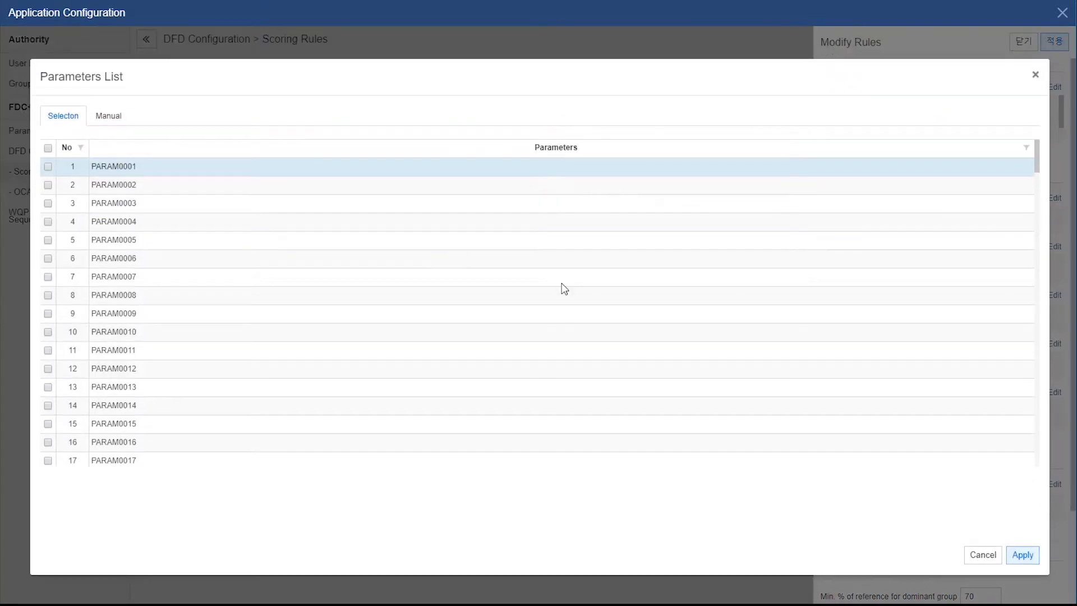
left_click(47, 166)
left_click(48, 185)
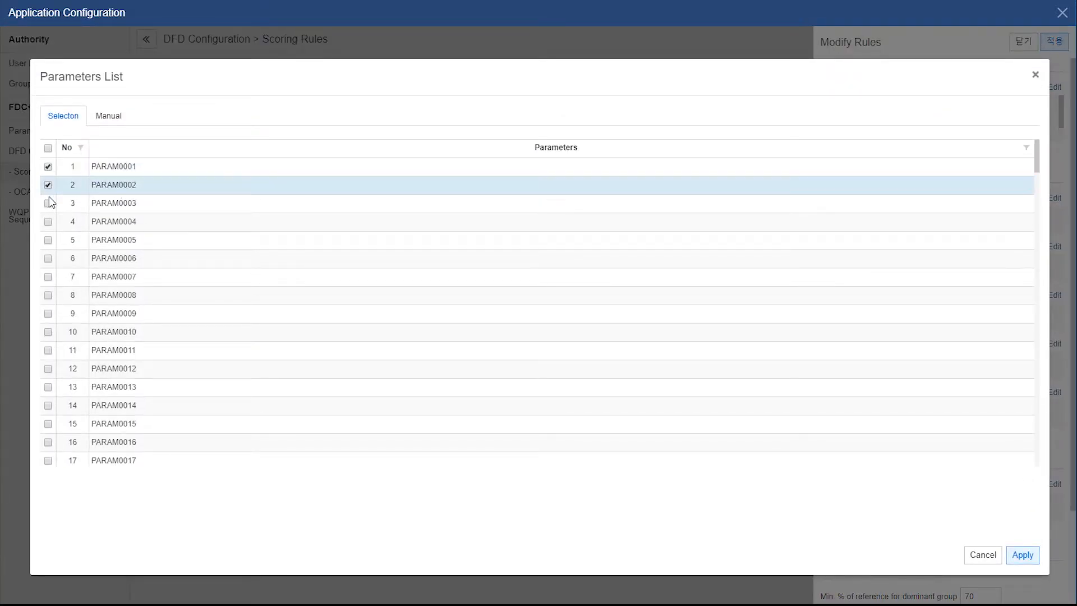
left_click(48, 222)
left_click(47, 240)
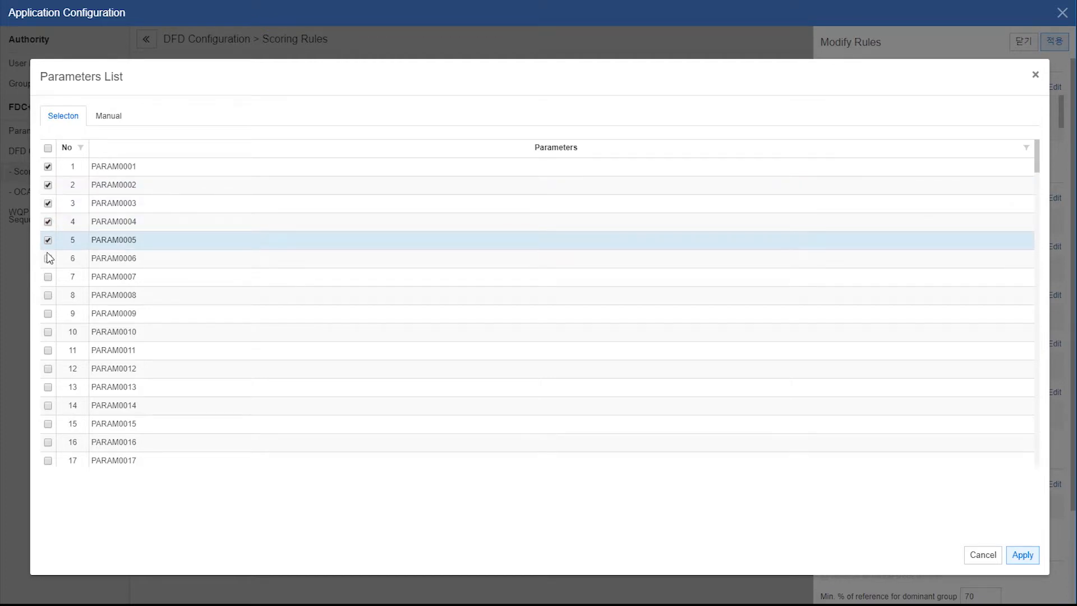
left_click(48, 259)
left_click(48, 277)
left_click(47, 295)
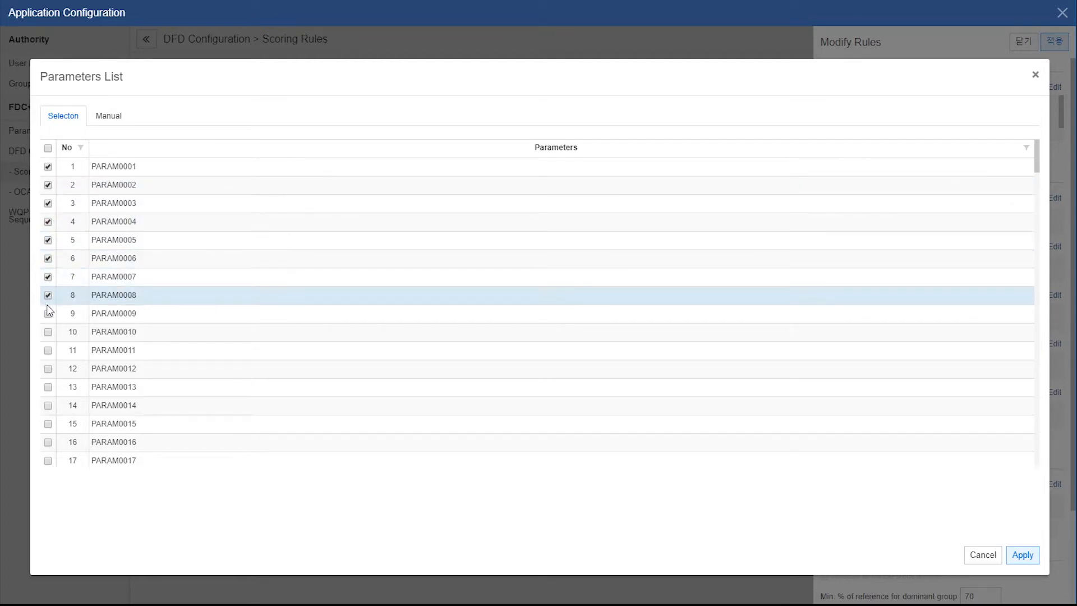
left_click(48, 313)
left_click(48, 332)
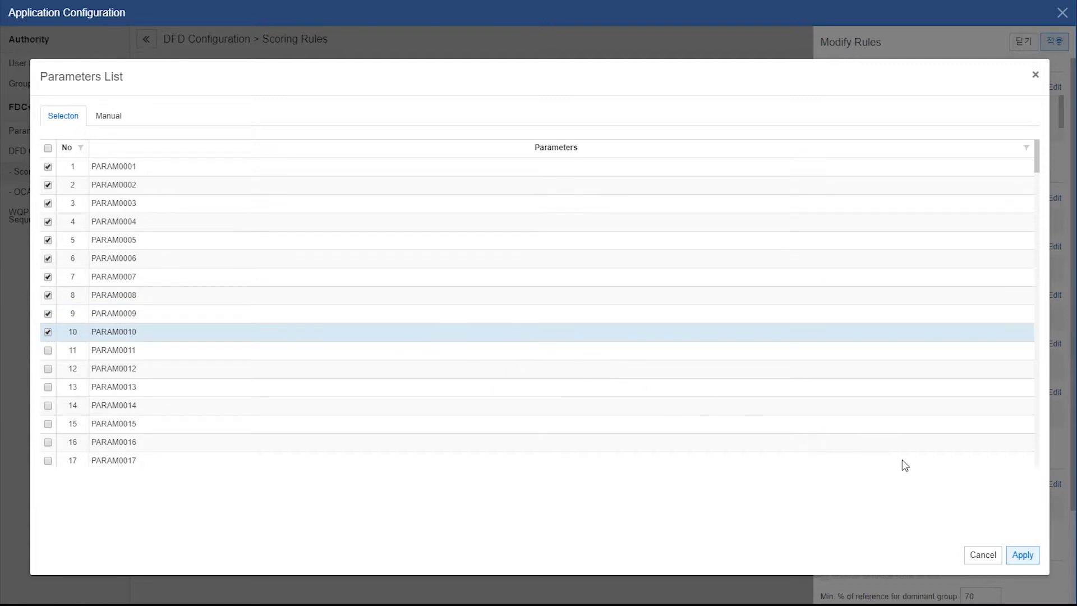
left_click(1021, 556)
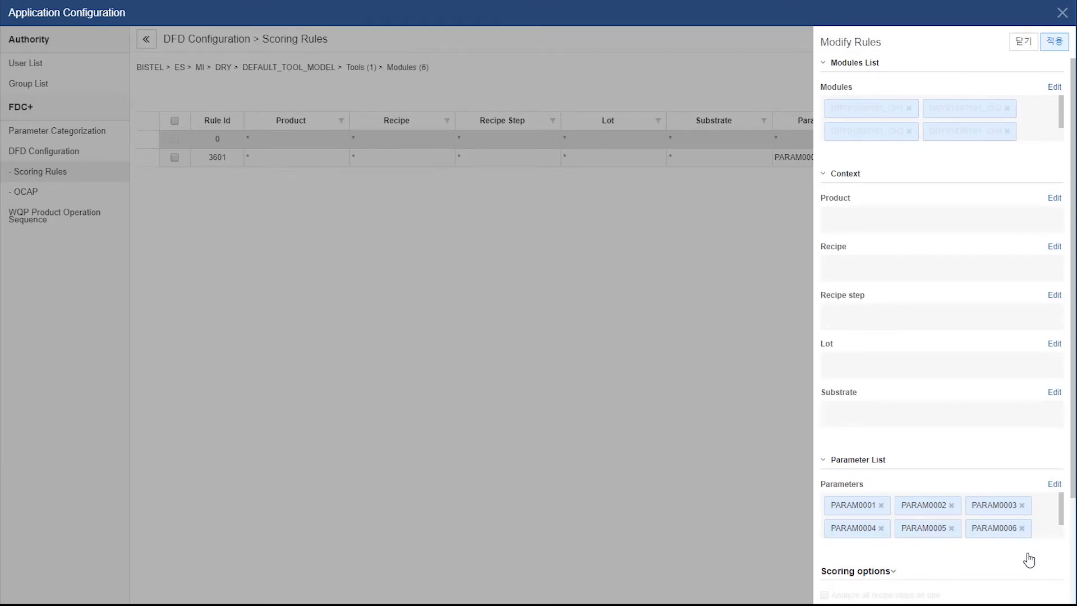
Set data trimming per recipe step to TIME instead of COUNT, keeping 5 s front/back limits
scroll(1042, 553, "down", 3)
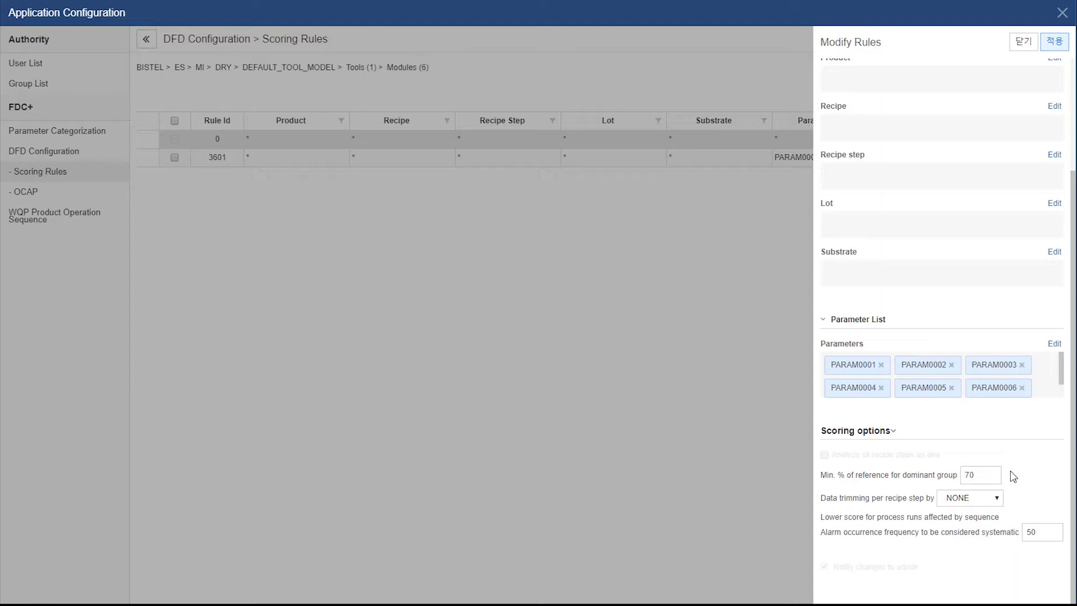
left_click(999, 498)
left_click(991, 510)
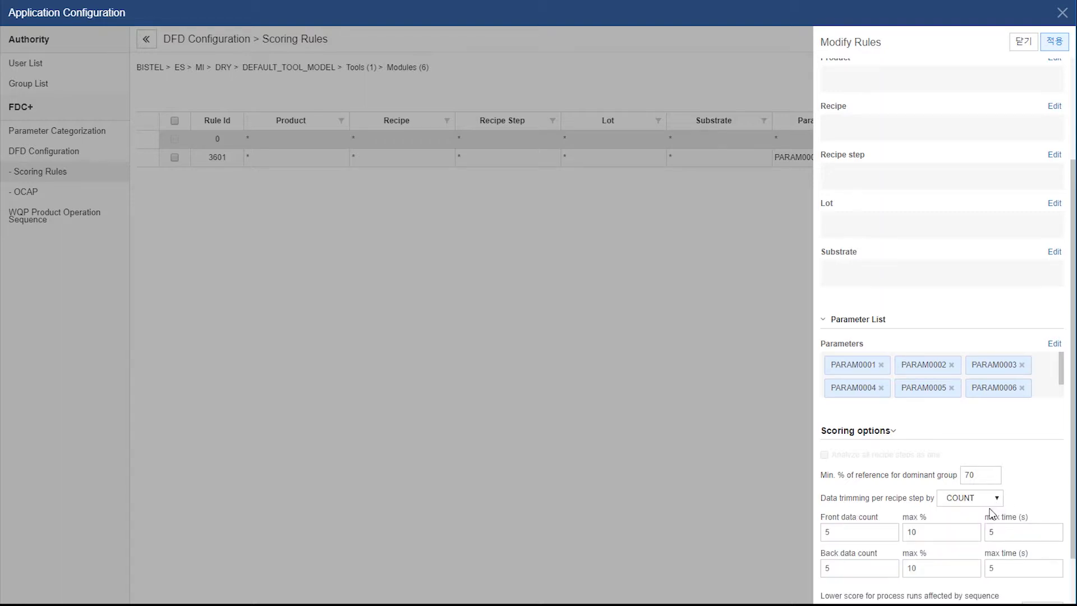
left_click(885, 528)
left_click(996, 498)
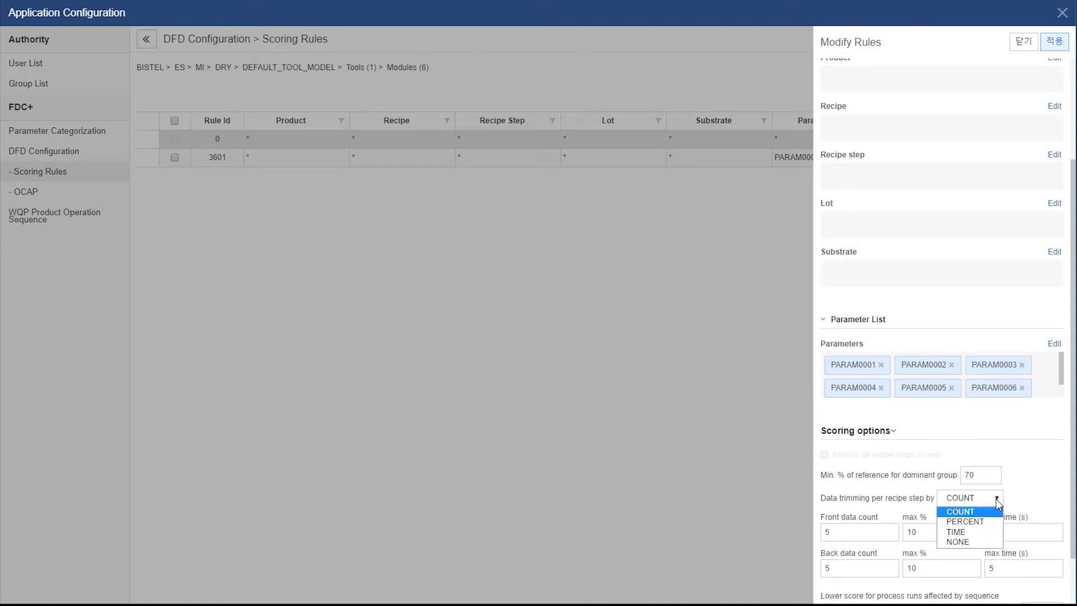
left_click(995, 535)
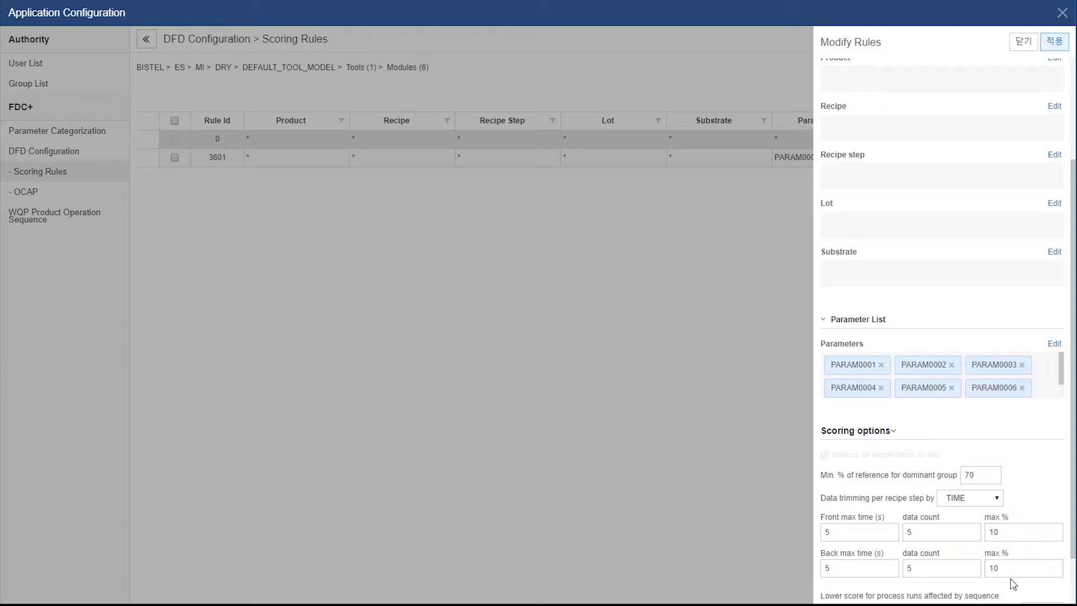
scroll(1013, 583, "down", 2)
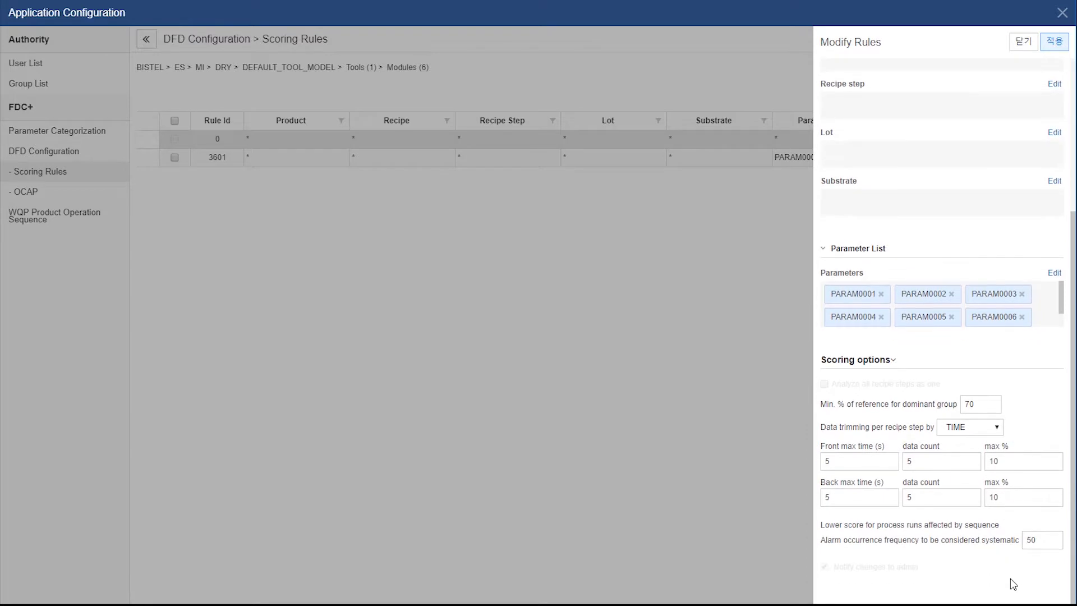
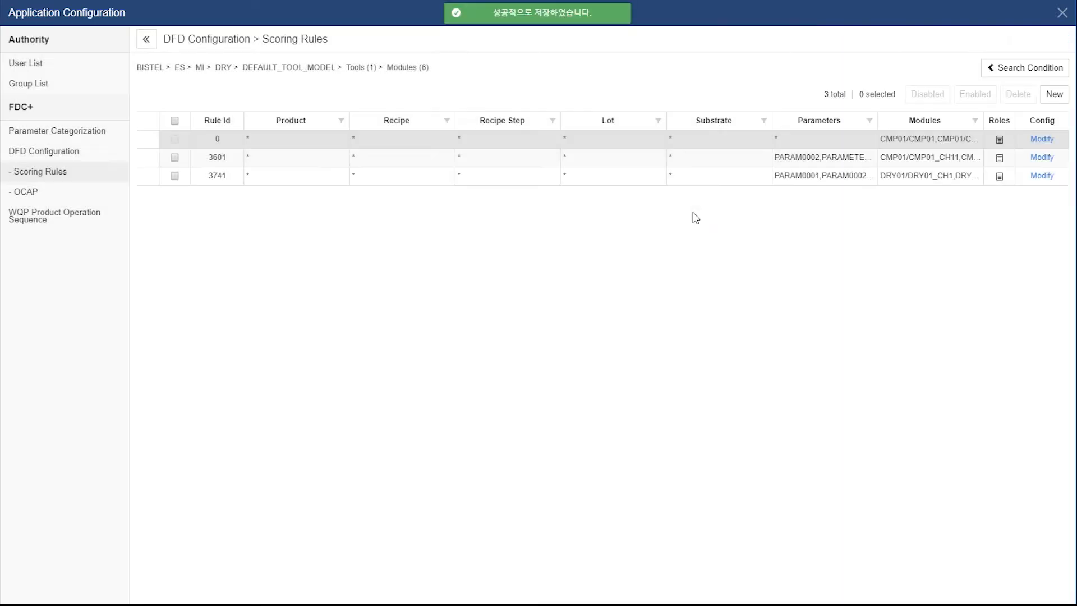
Open rule 0's Modify Rules panel to review its CMP01 modules
left_click(1042, 139)
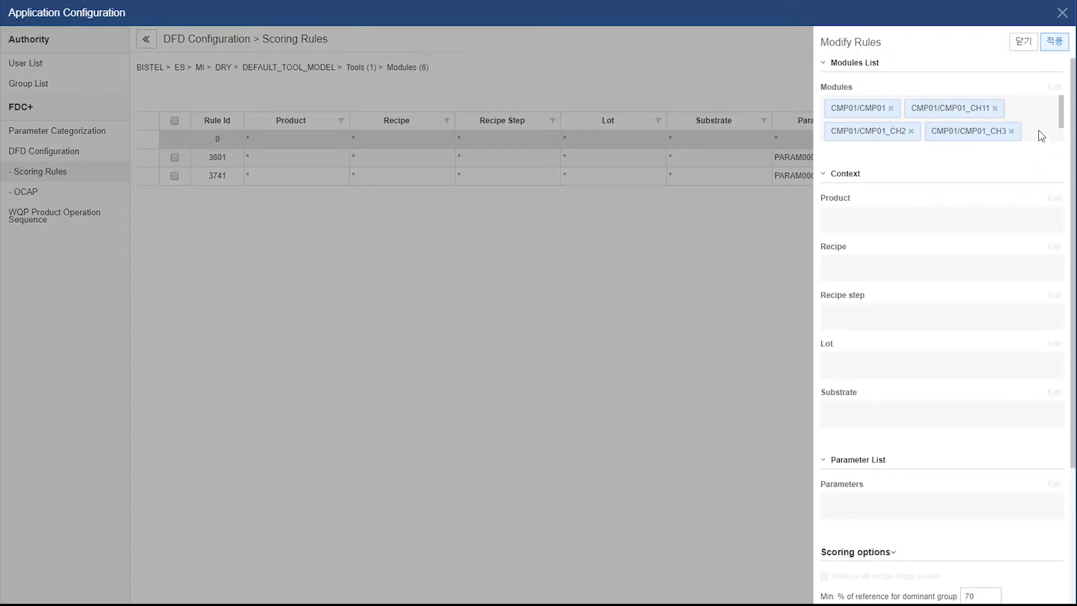
Close rule 0's Modify Rules panel
left_click(1026, 41)
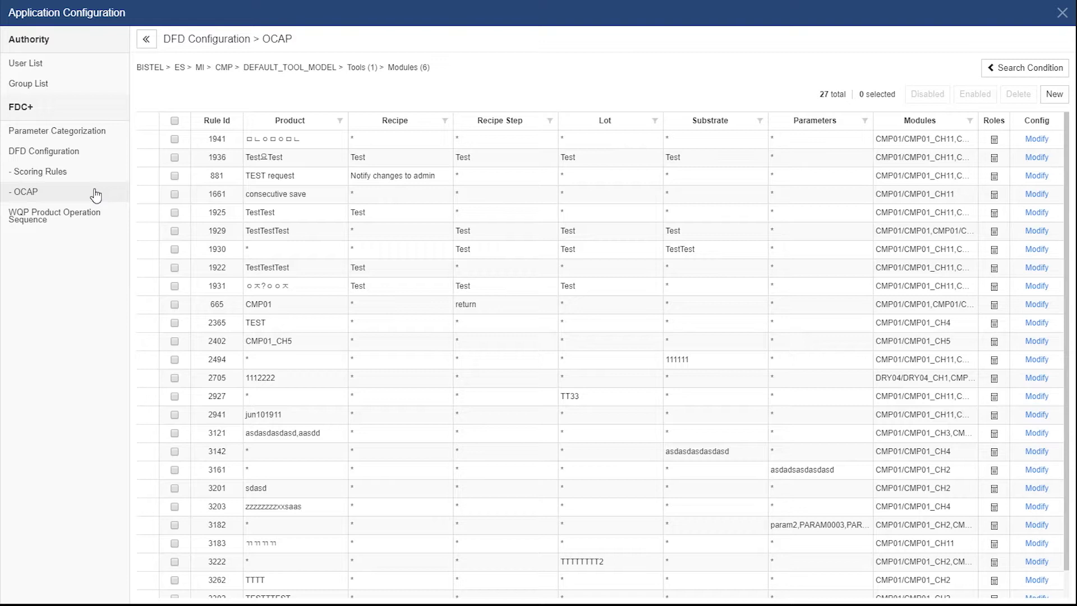
Search OCAP rules for area DRY, tool DRY01 and all six of its modules
left_click(1059, 69)
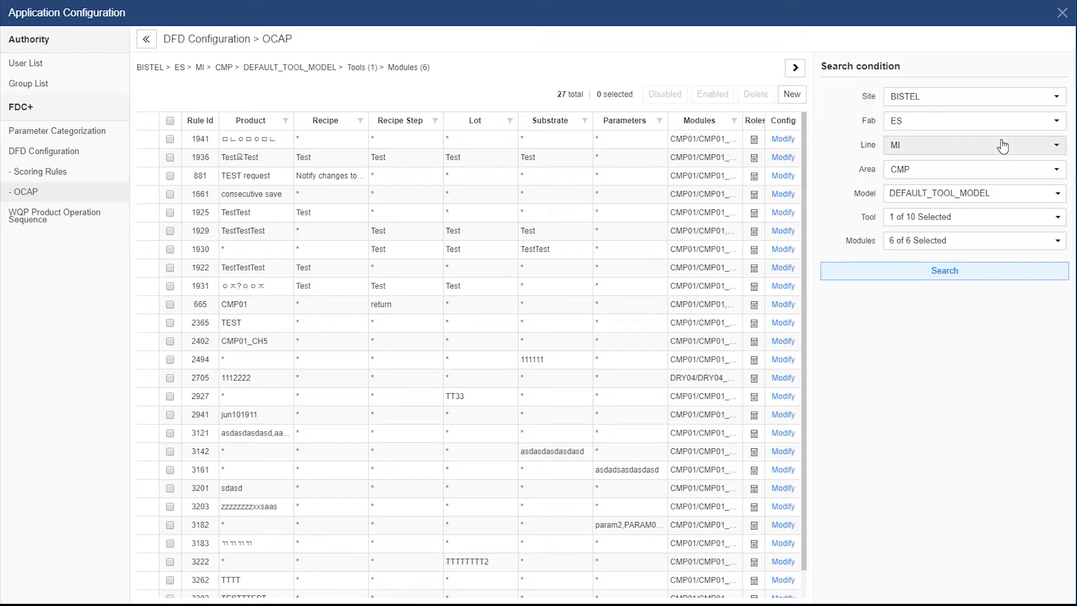
left_click(988, 174)
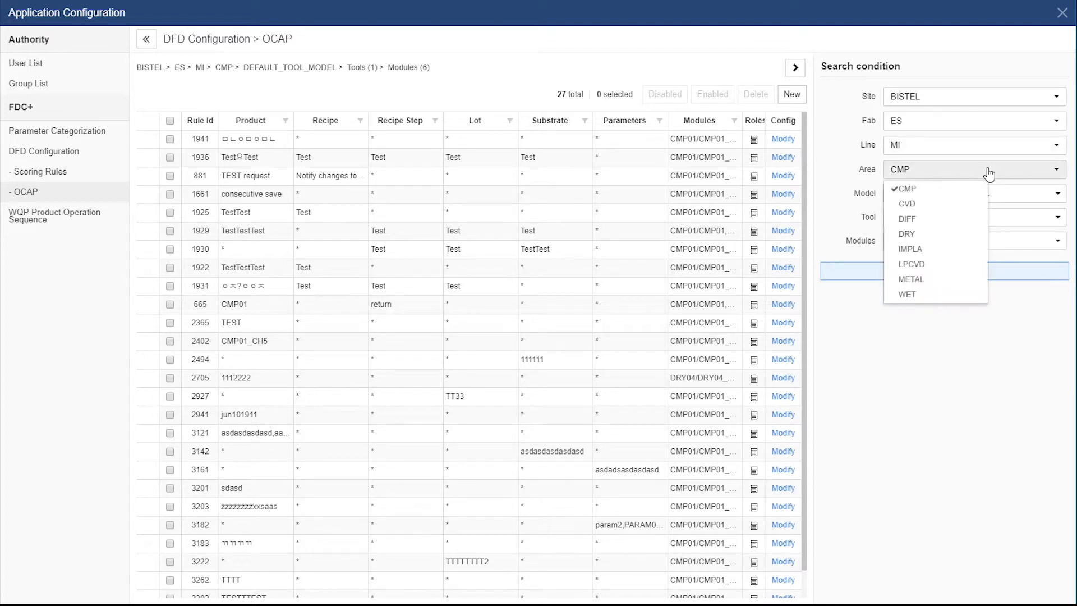
left_click(939, 235)
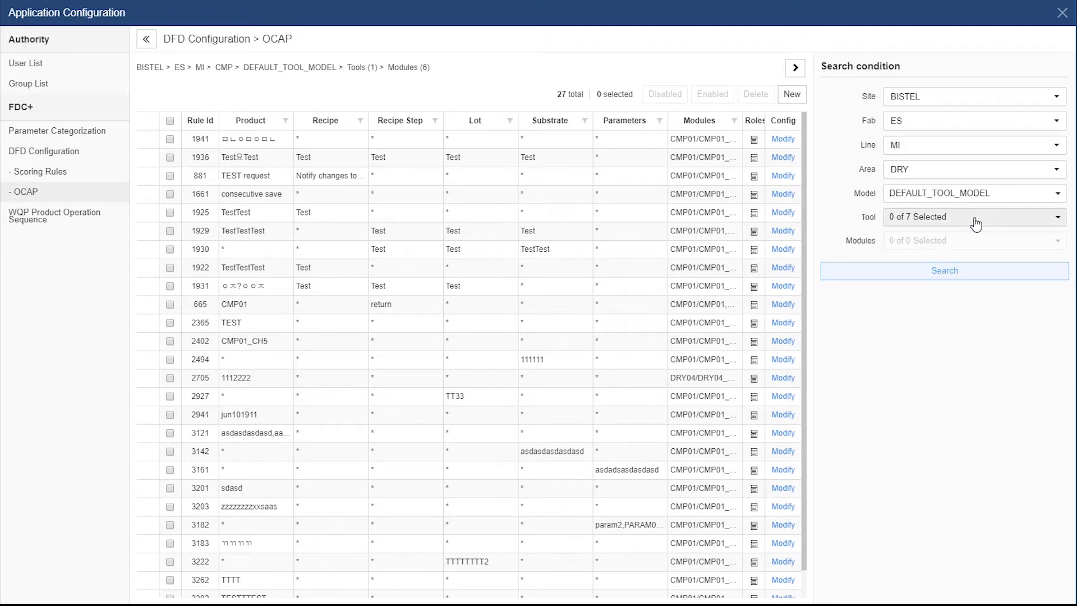
left_click(975, 224)
left_click(914, 294)
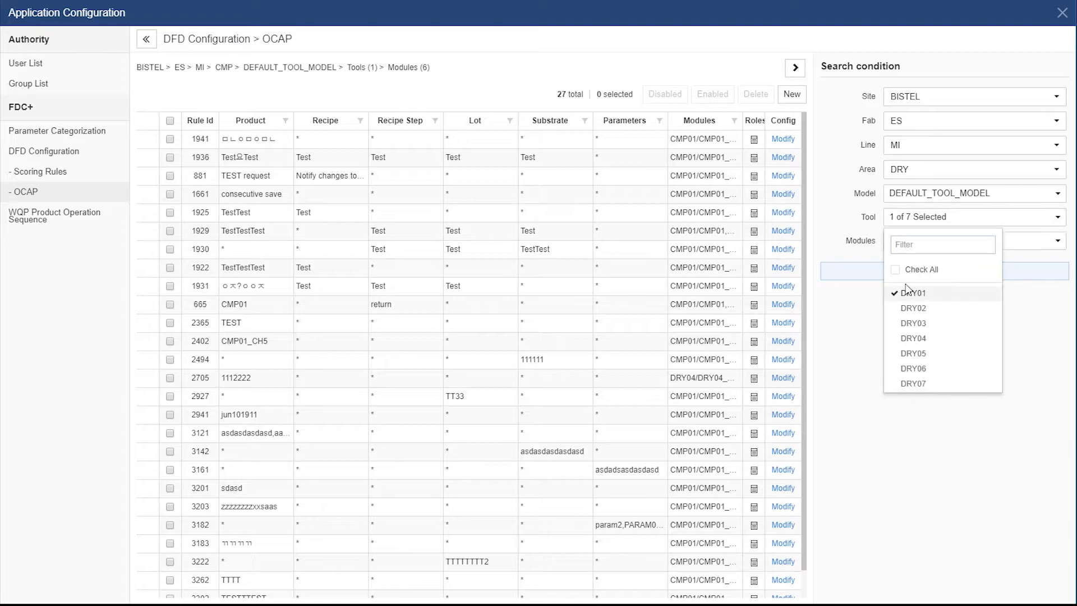
left_click(852, 231)
left_click(997, 241)
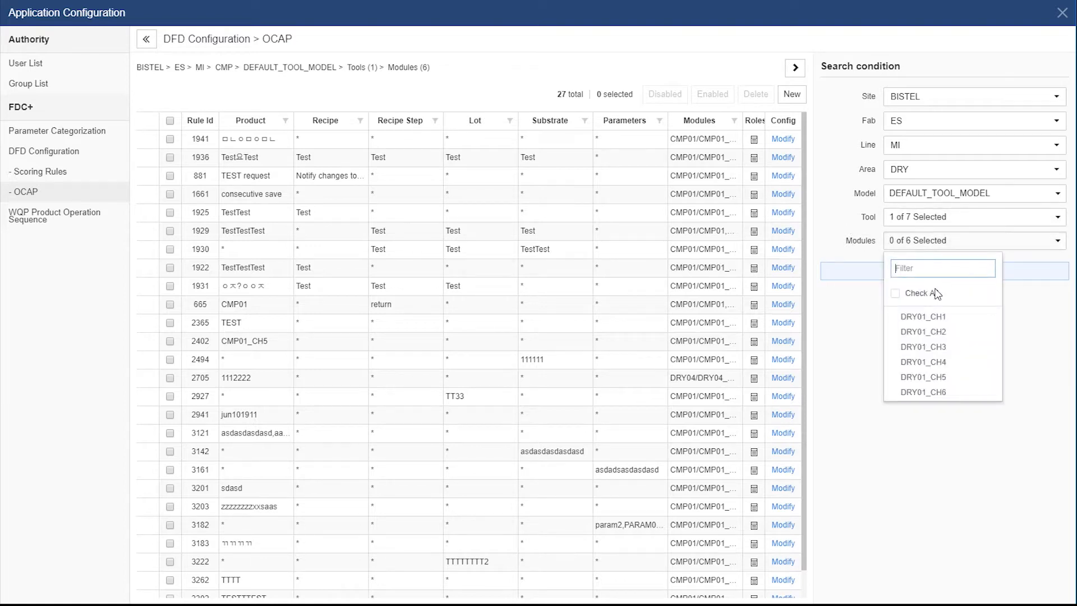
left_click(913, 294)
left_click(1031, 311)
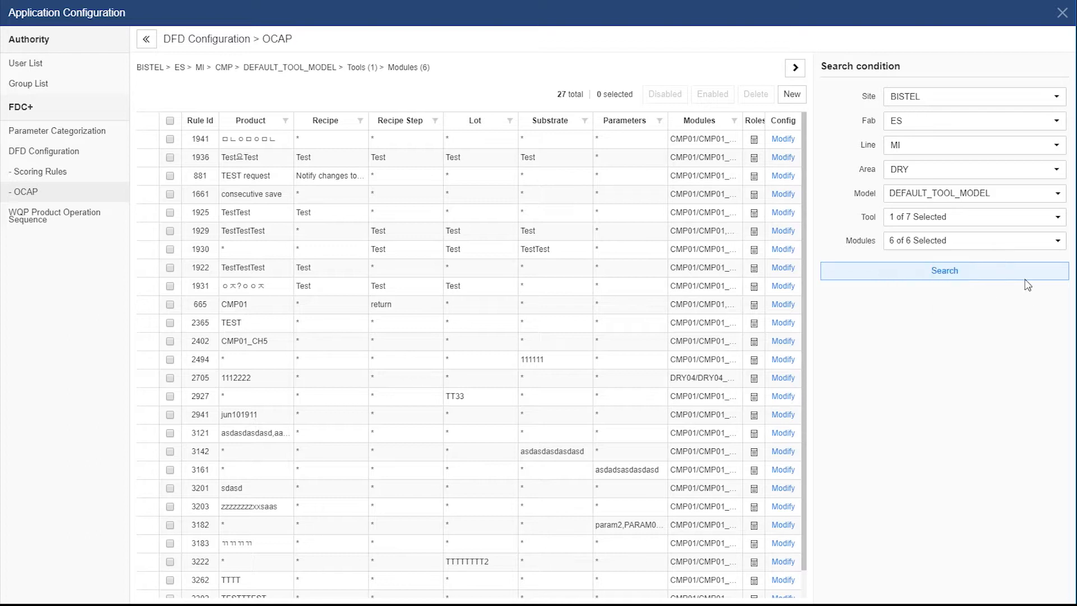
left_click(1023, 274)
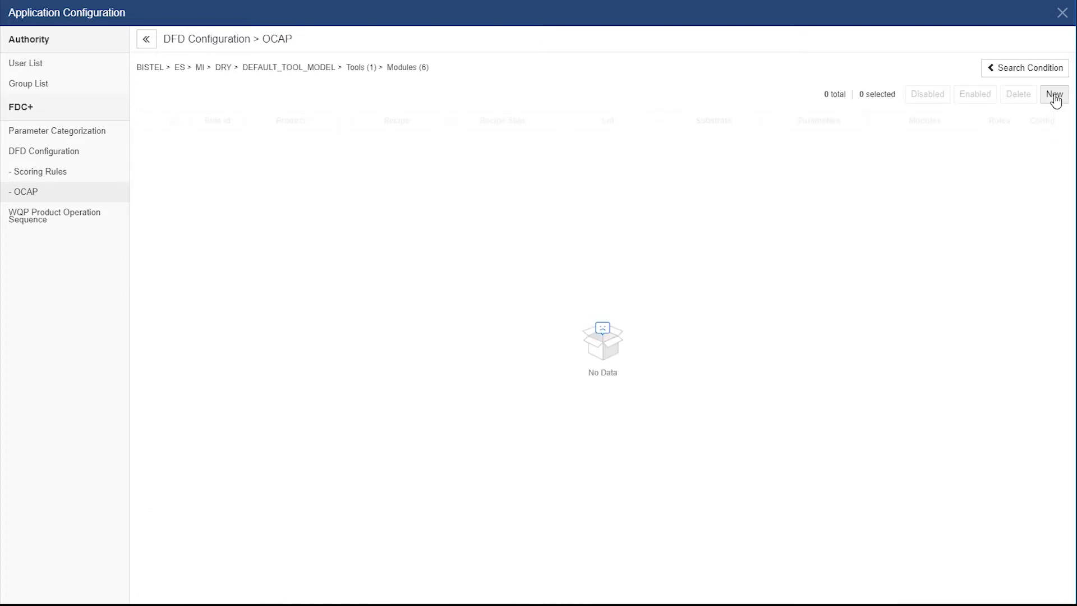
Start a new OCAP rule and add parameters PARAM0001 to PARAM0010 to it
left_click(1055, 98)
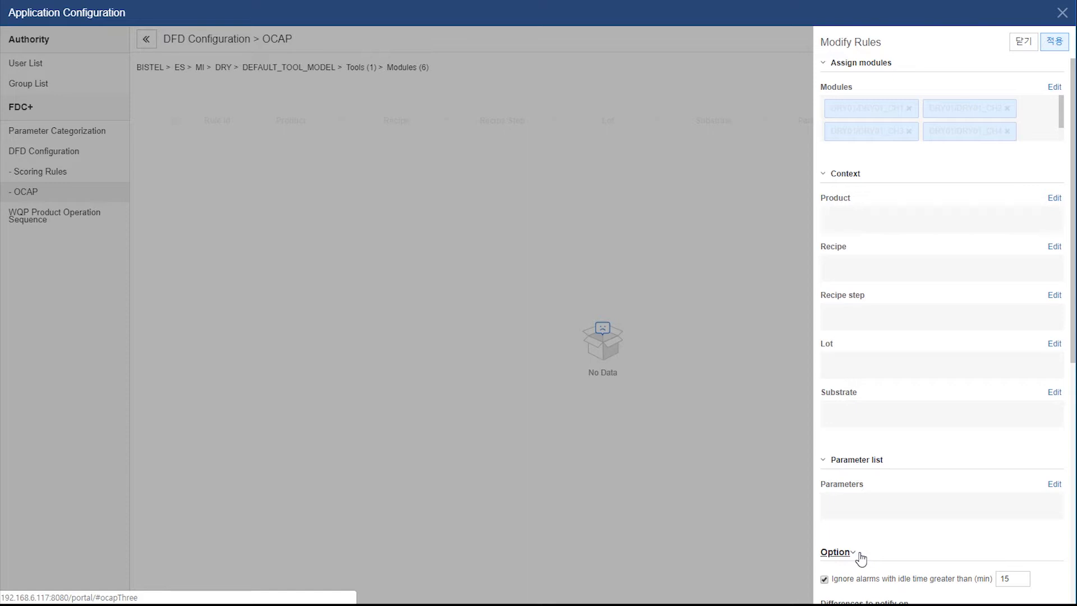
left_click(1054, 484)
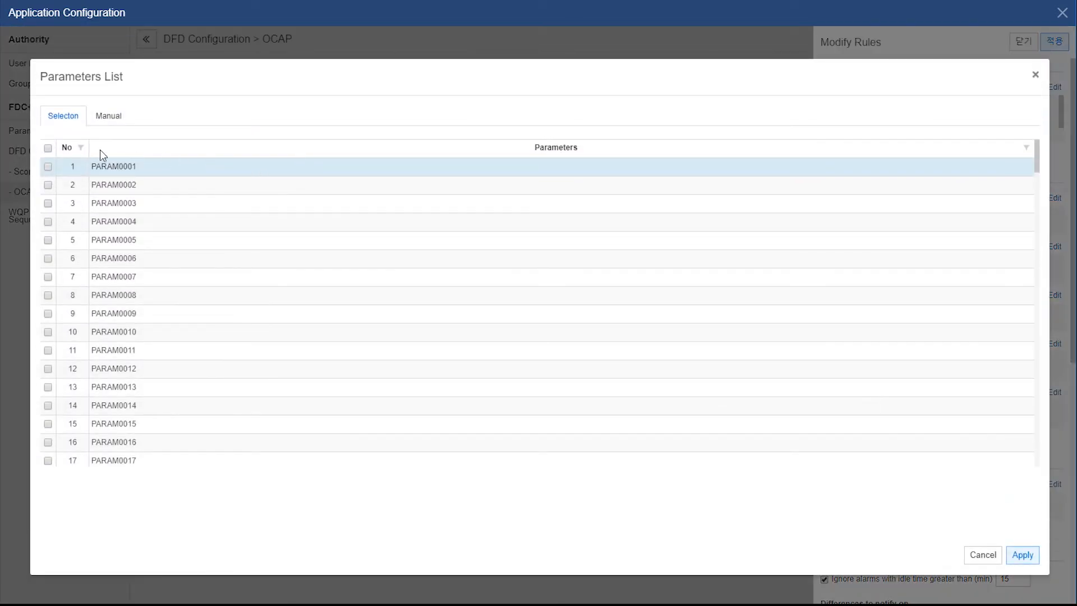
left_click(47, 166)
left_click(48, 184)
left_click(48, 203)
left_click(48, 222)
left_click(48, 240)
left_click(48, 259)
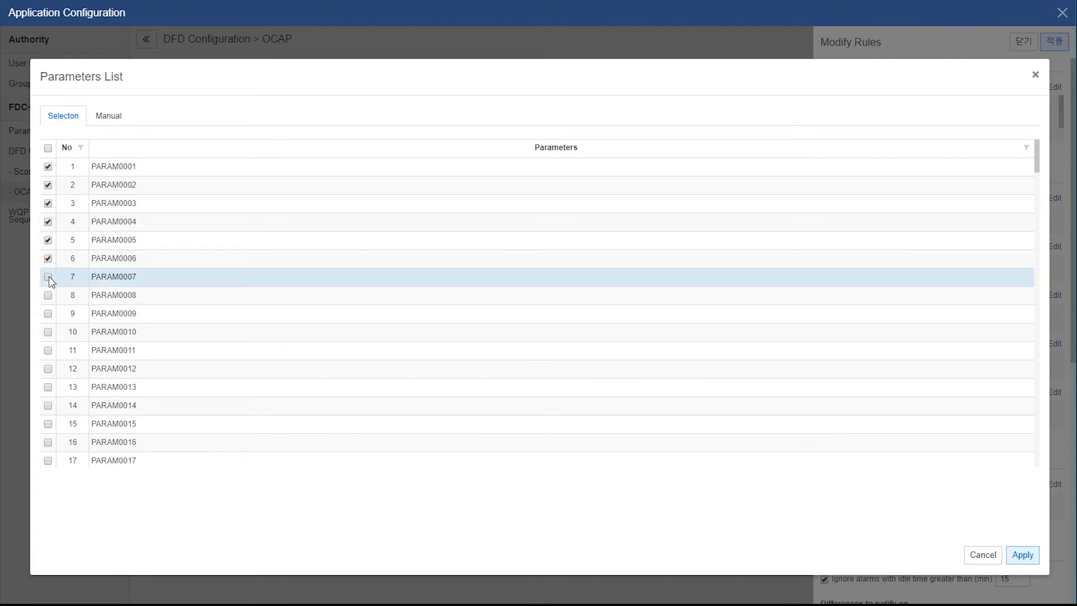
left_click(47, 276)
left_click(48, 295)
left_click(50, 333)
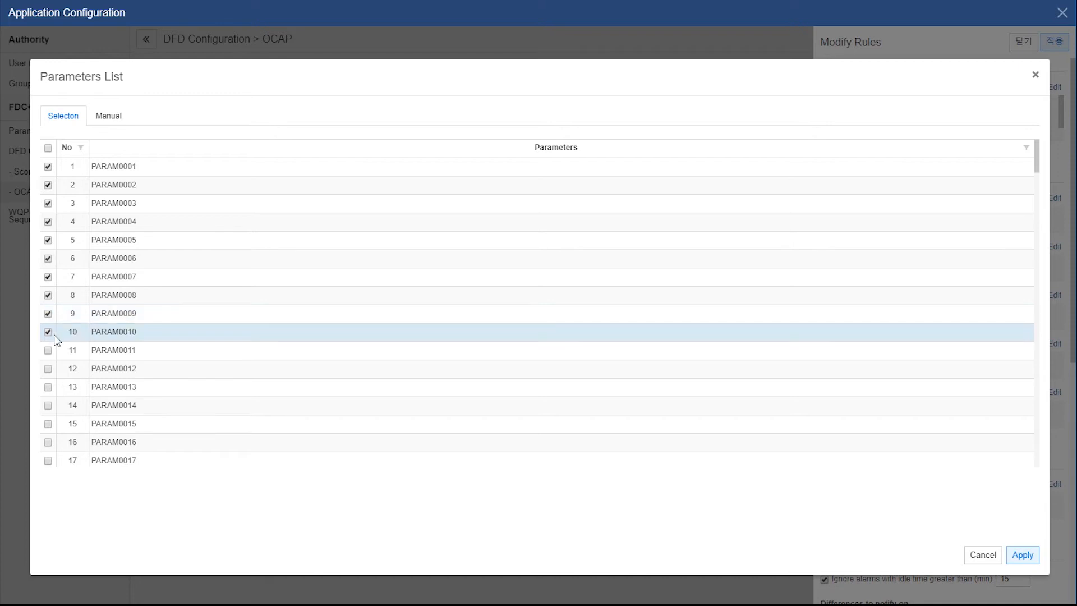
left_click(1026, 553)
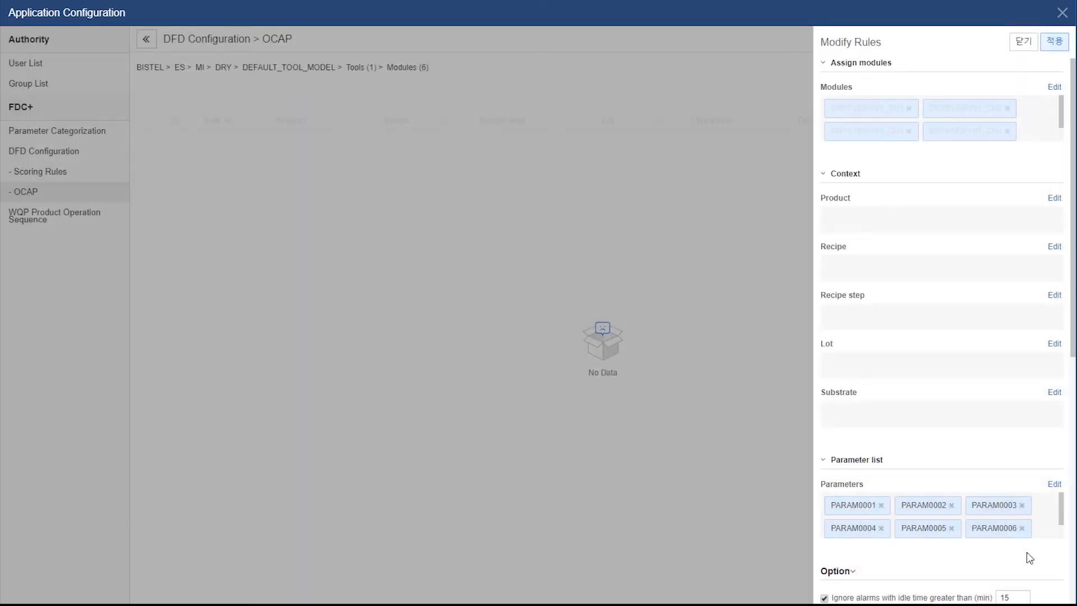
Untick Drift and Gross so the rule notifies on Any difference only
scroll(1033, 512, "down", 8)
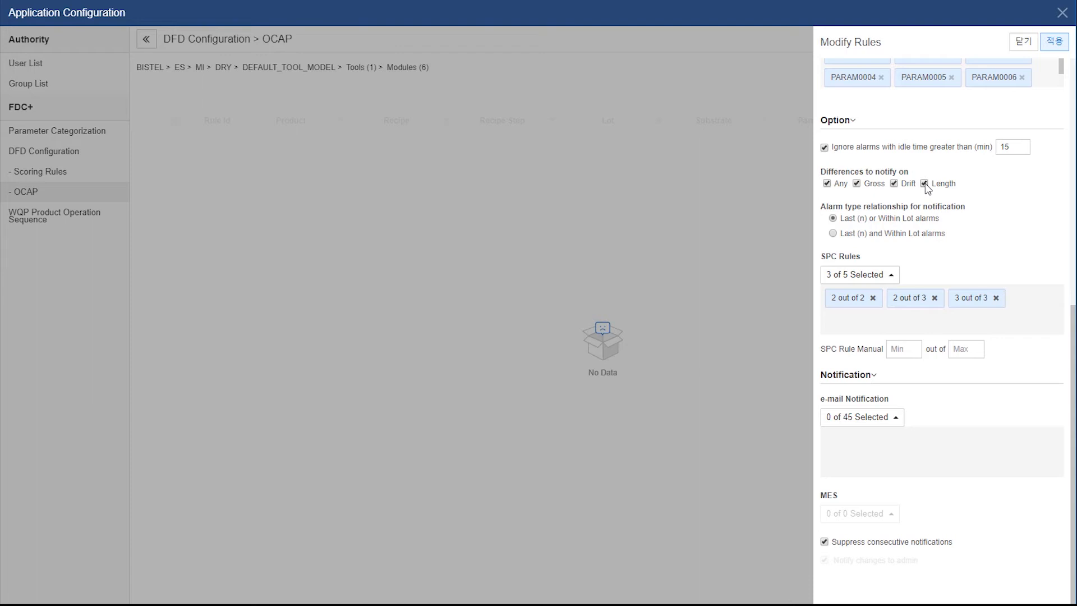
left_click(904, 186)
left_click(857, 184)
left_click(828, 183)
Add the '3 out of 5' SPC rule to the OCAP rule
left_click(890, 276)
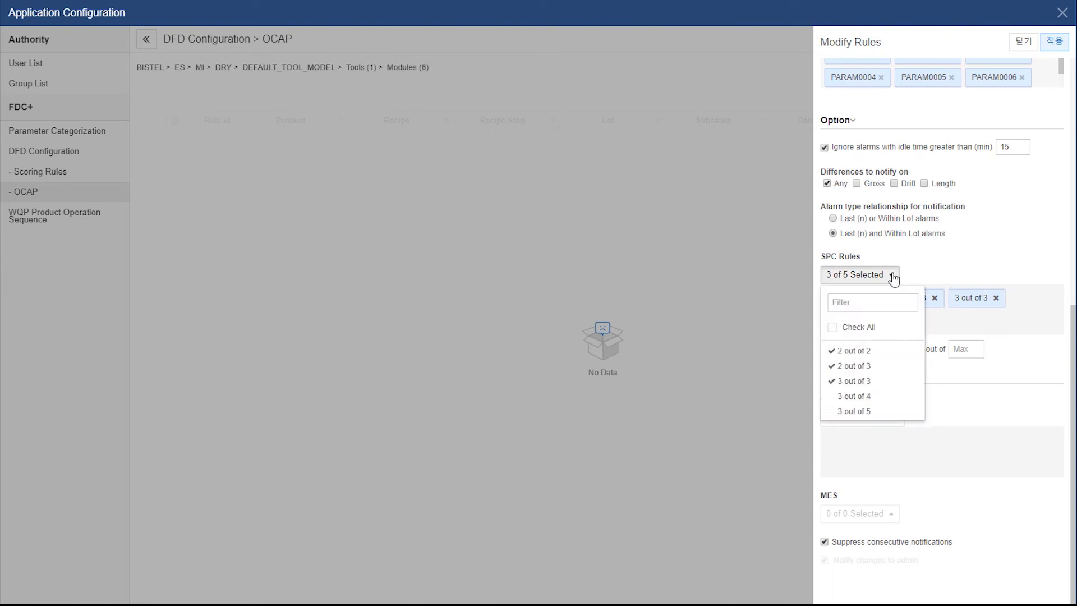
left_click(858, 412)
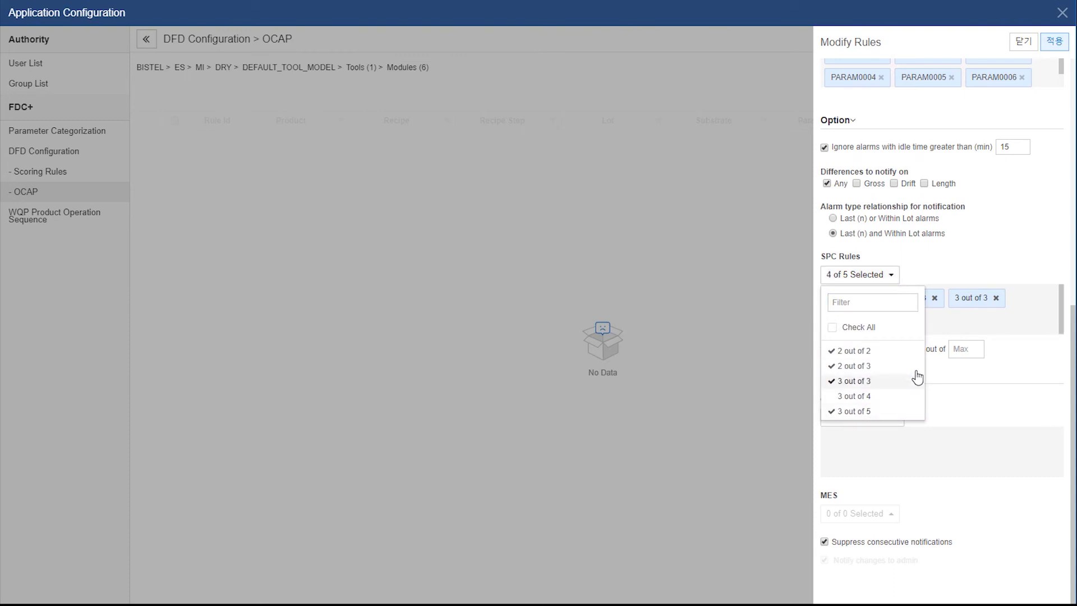
left_click(970, 329)
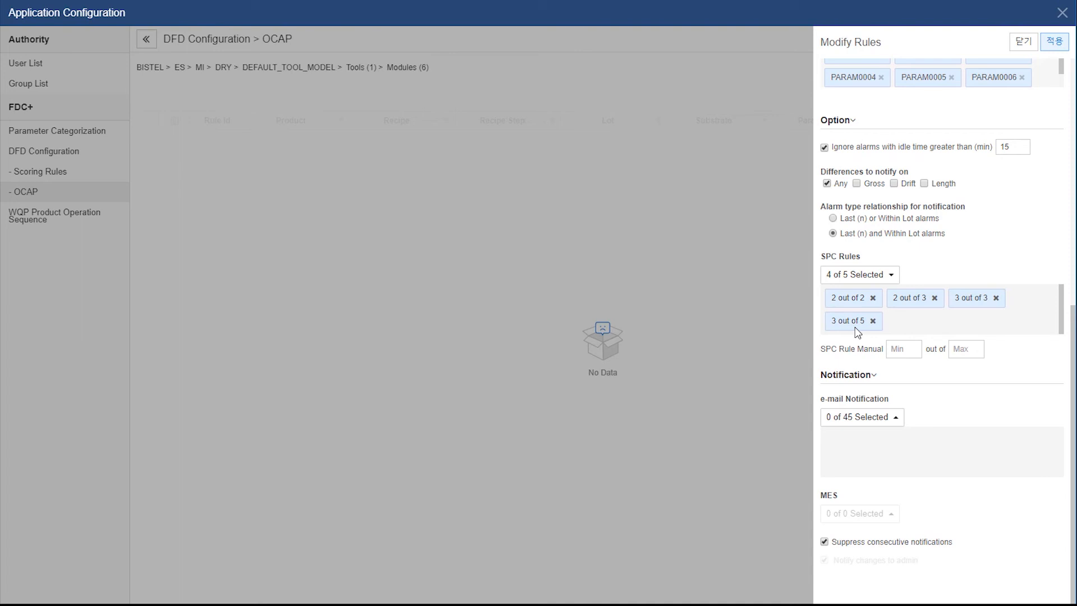
Set the manual SPC rule to Min 4 and Max 5
left_click(901, 348)
left_click(900, 349)
type("4")
left_click(962, 348)
type("5")
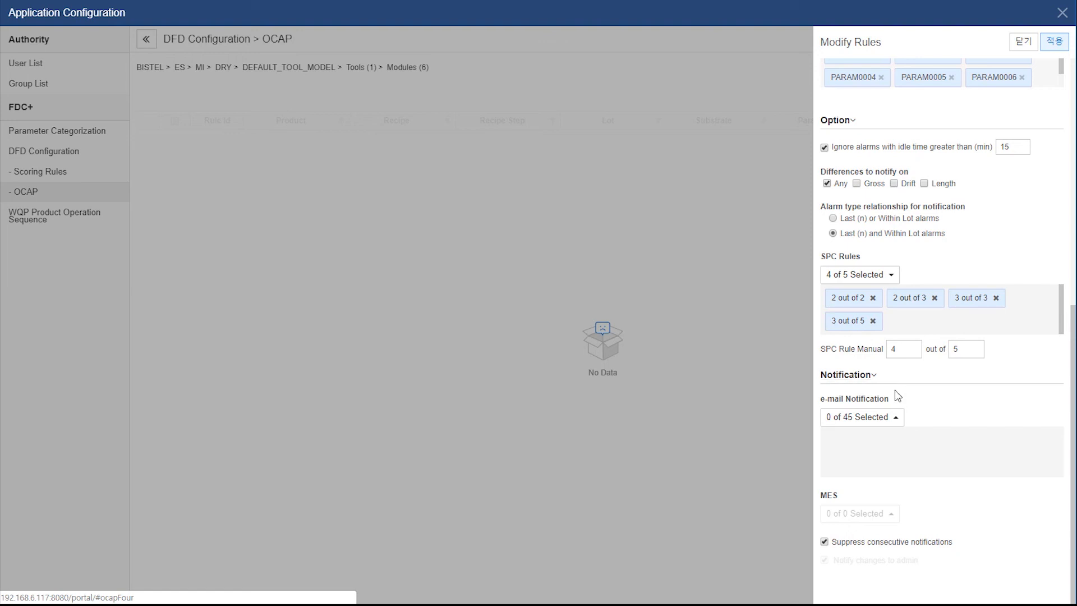
Add one user as e-mail notification recipient and save the rule as 3384
left_click(896, 418)
scroll(891, 385, "down", 10)
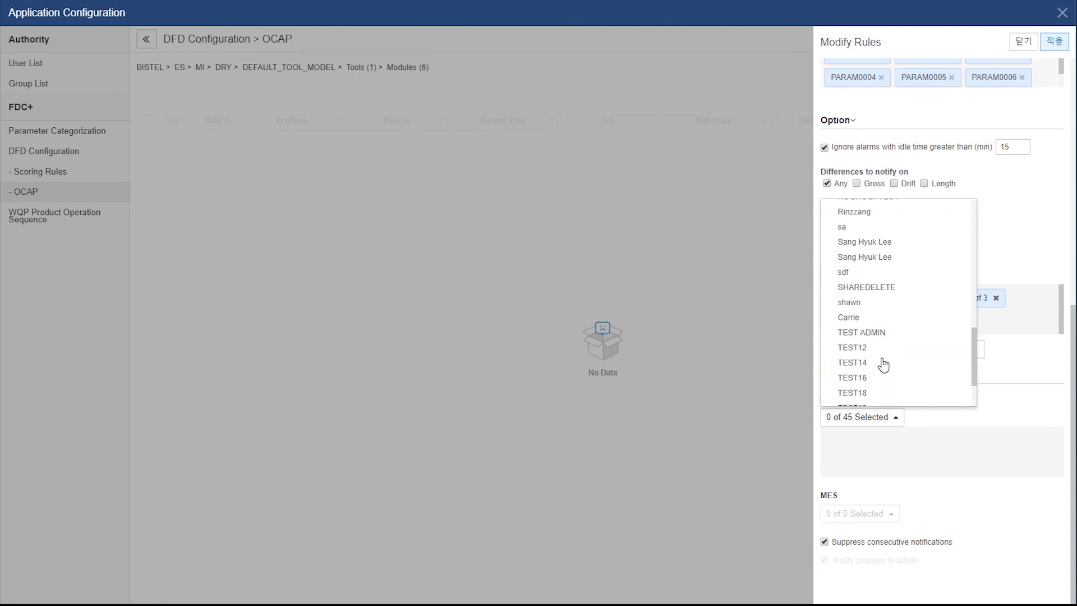
left_click(884, 241)
left_click(965, 467)
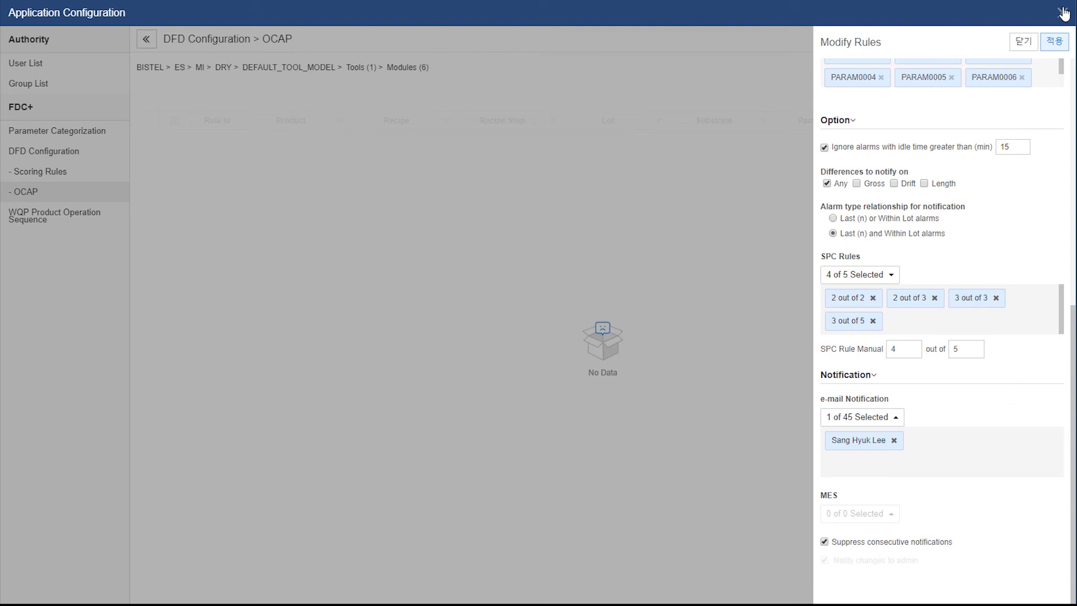
left_click(1054, 42)
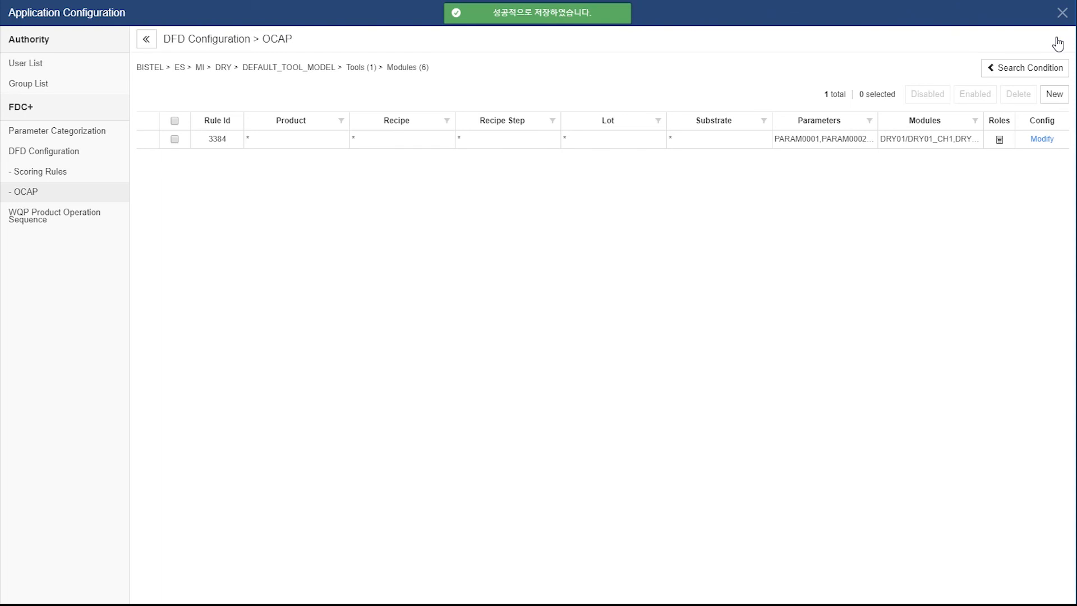
Check rule 3384's settings, then close its panel and the Application Configuration window
left_click(1035, 145)
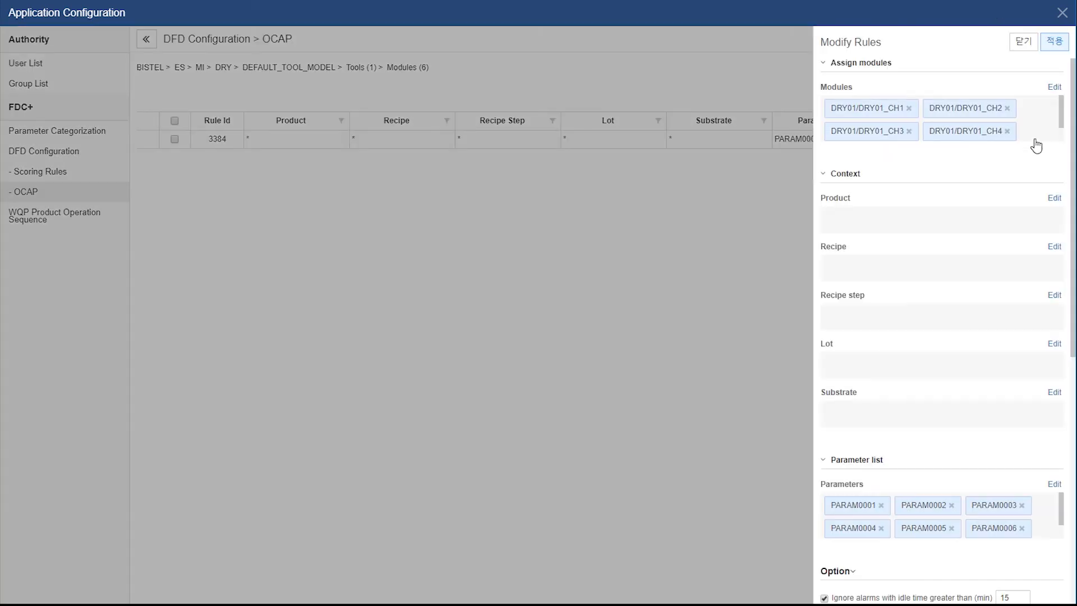
left_click(1022, 44)
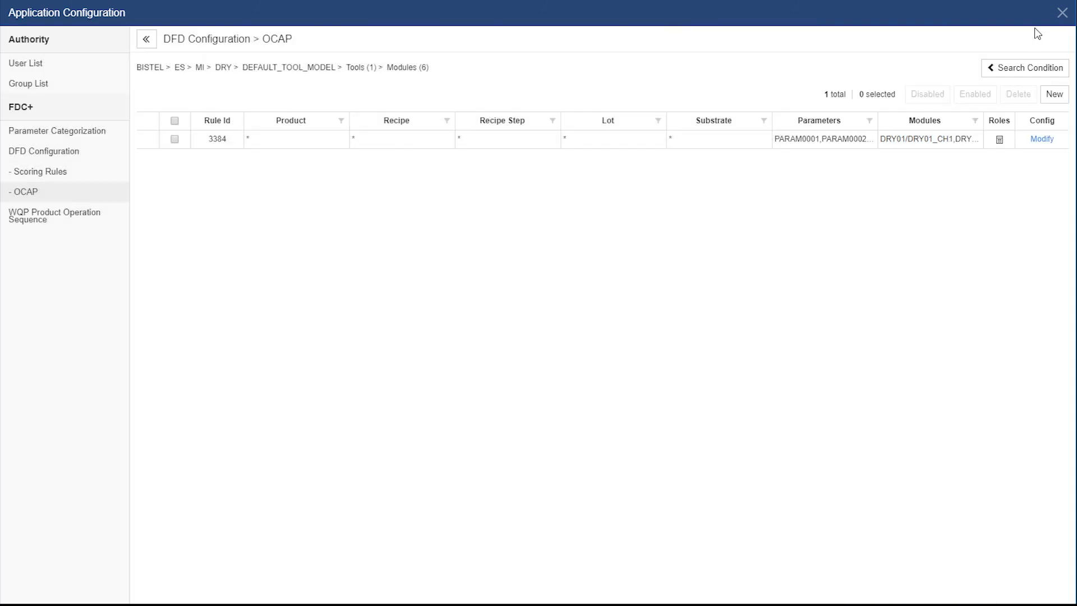
left_click(1063, 13)
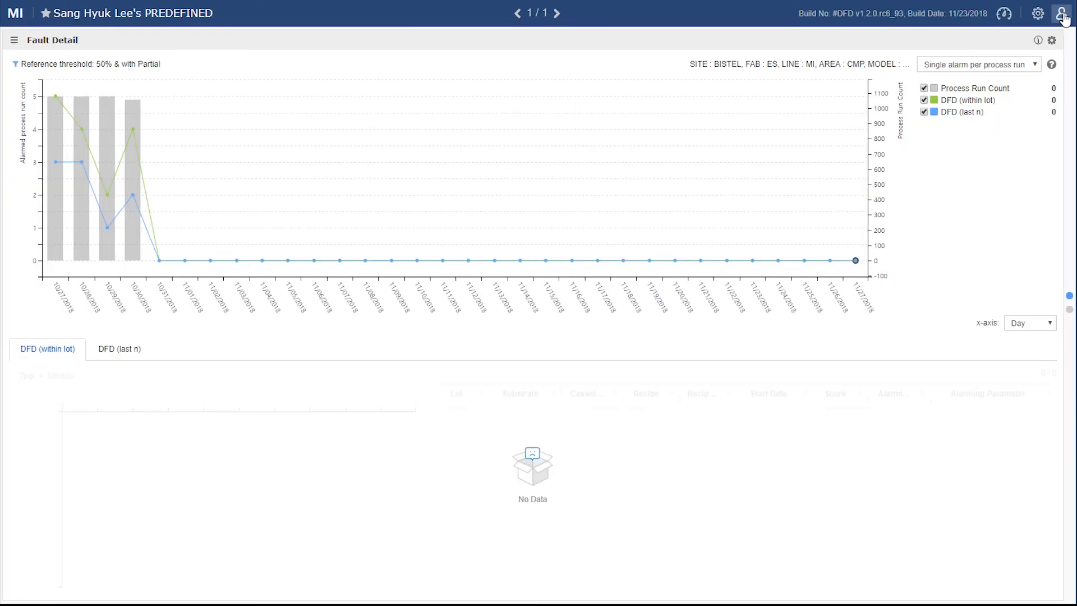